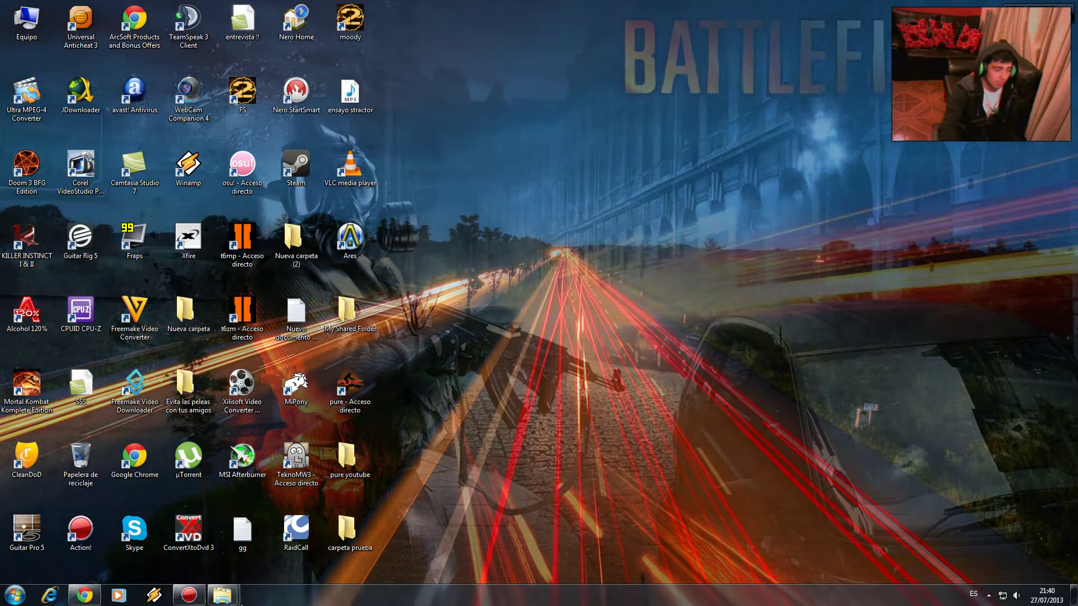
Bring up the Mortal_Kombat_Komplete_Edition-FLT folder and try to open Mk9.part01.rar.
mouse_move(222, 595)
left_click(179, 534)
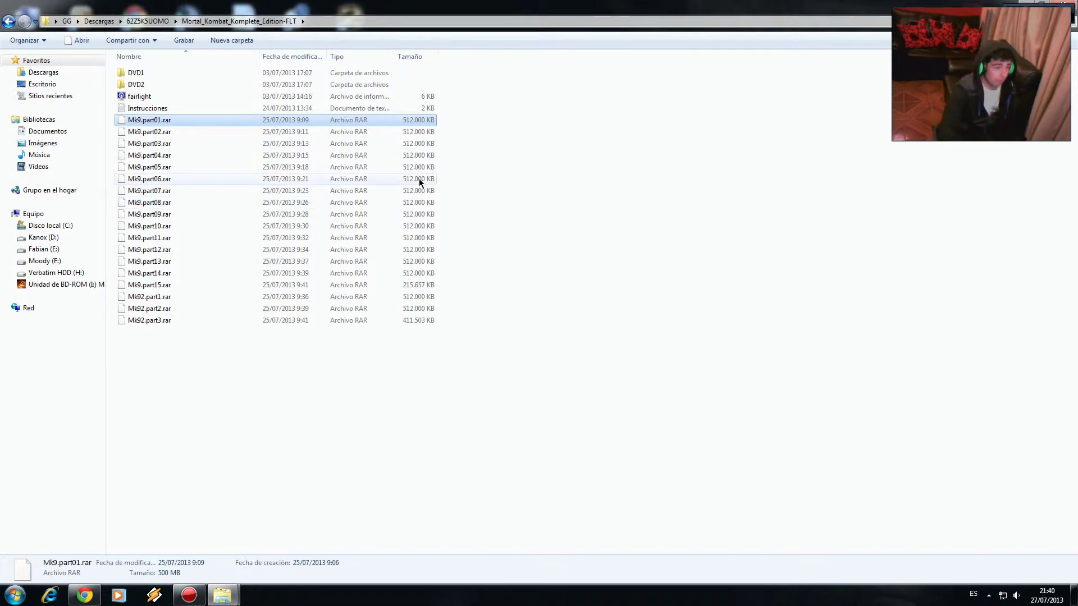
double_click(158, 120)
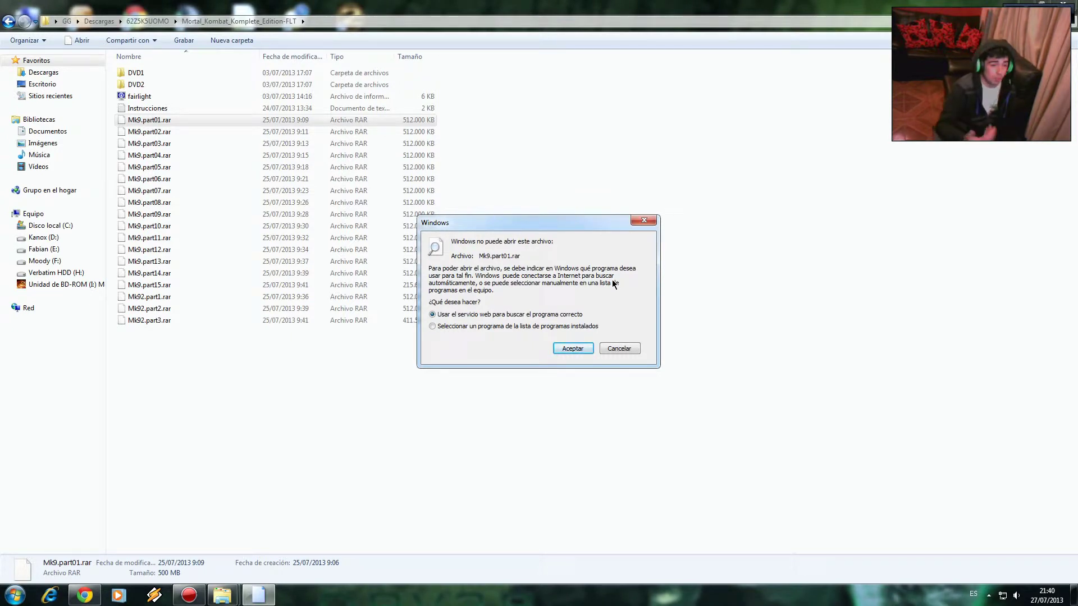
left_click_drag(532, 223, 555, 207)
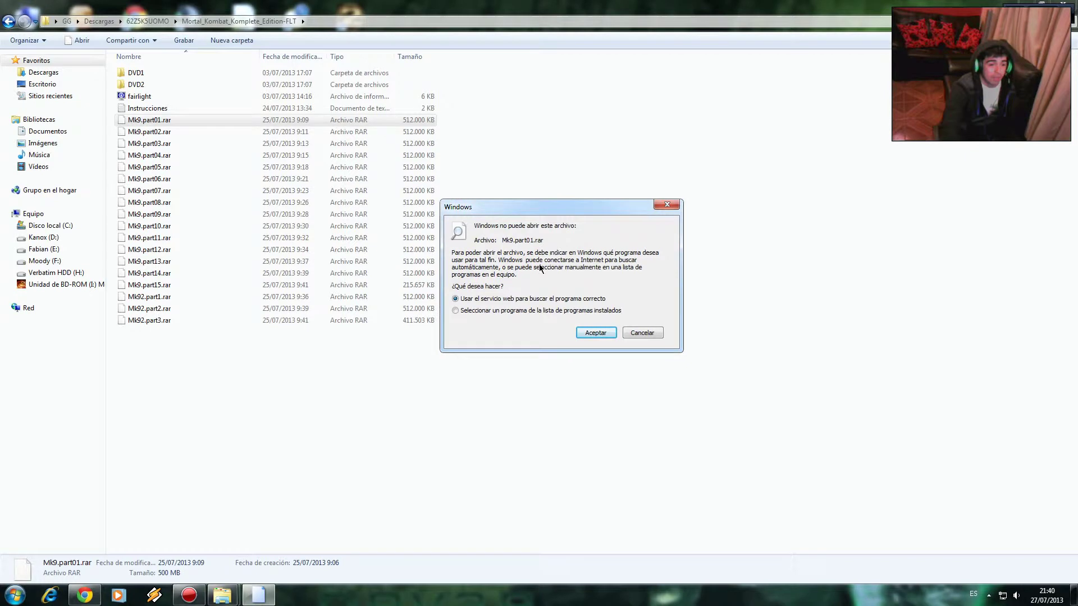
key("Escape")
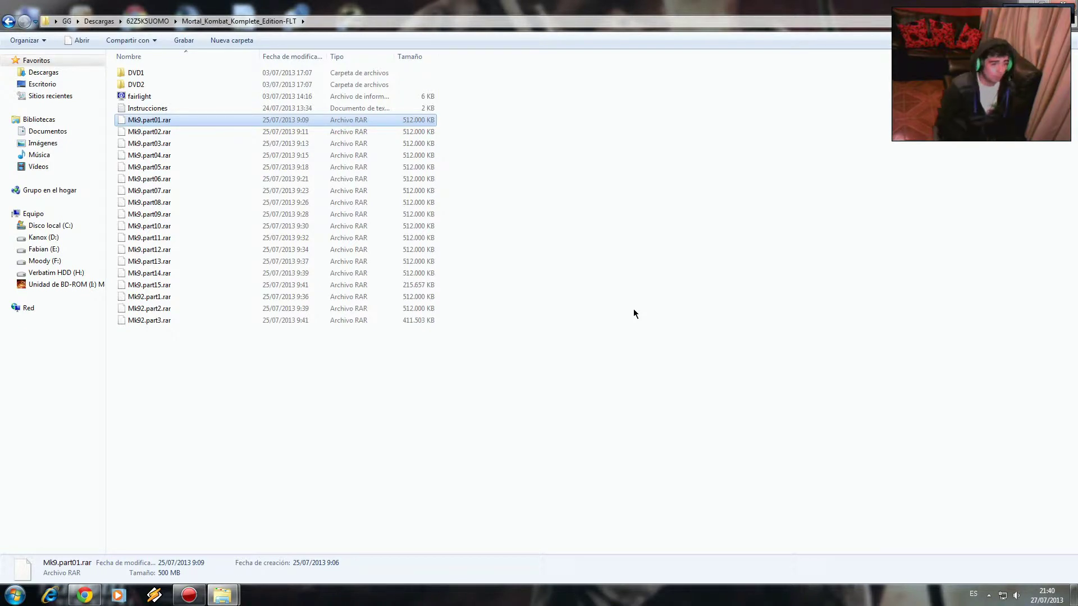
left_click(156, 131)
left_click(156, 121)
left_click(156, 131)
left_click(156, 122)
left_click(153, 108)
left_click(152, 98)
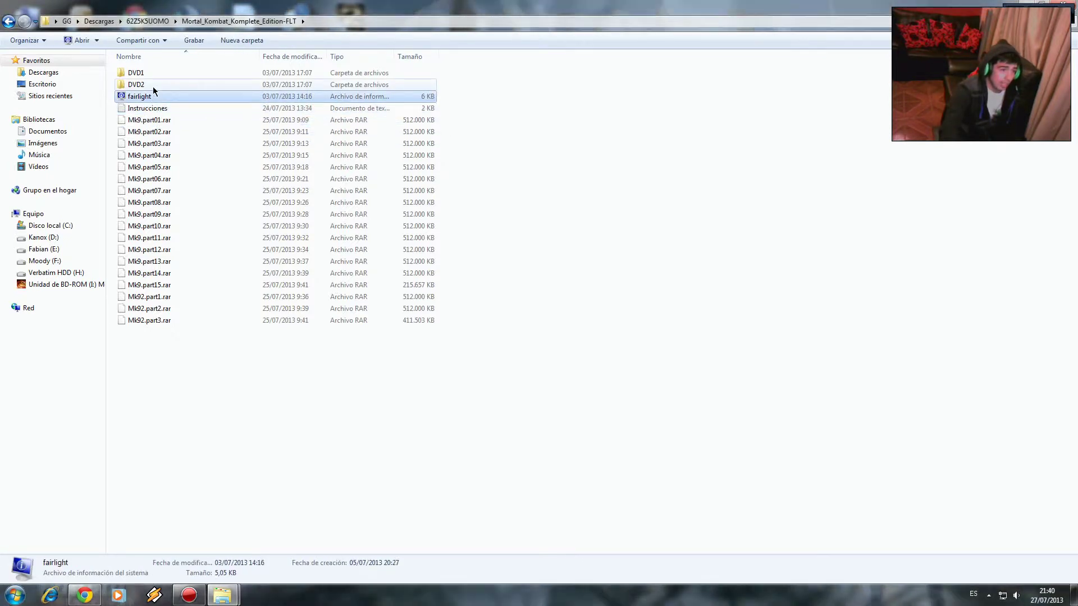
left_click(153, 87)
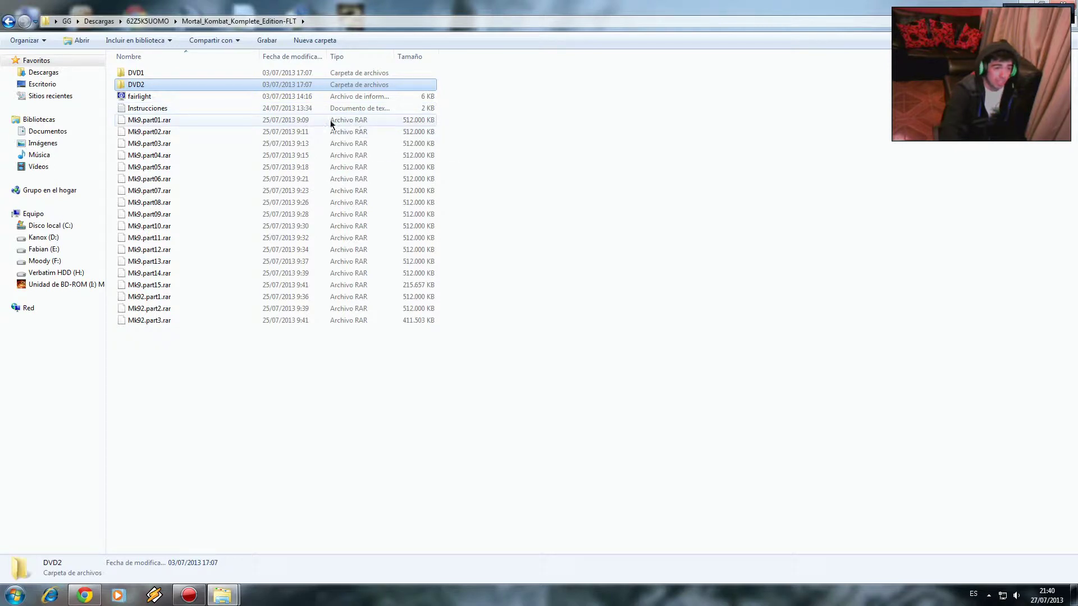
left_click(158, 132)
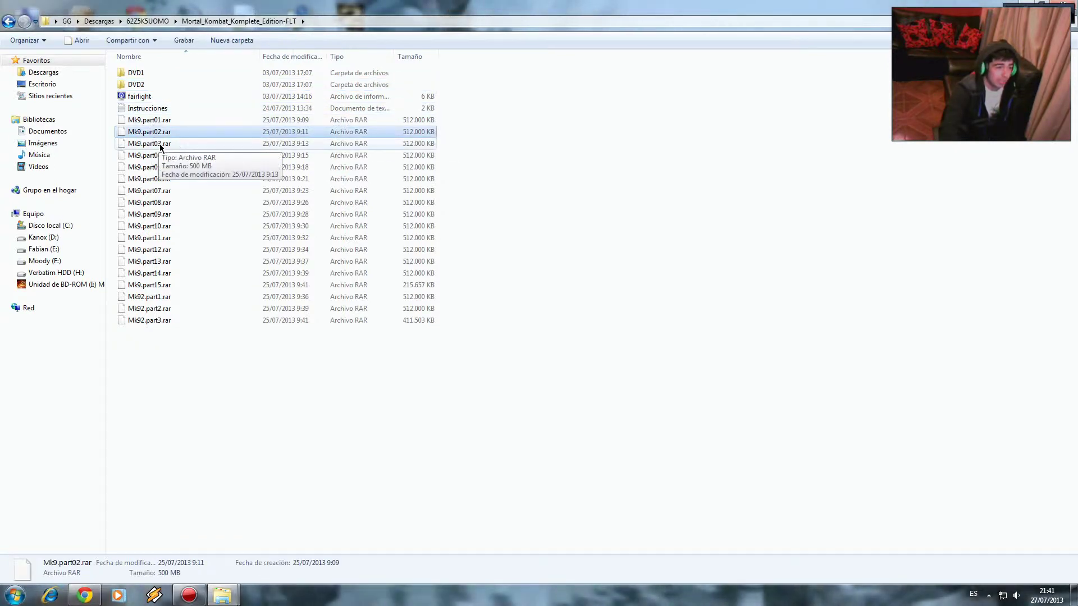
left_click(160, 144)
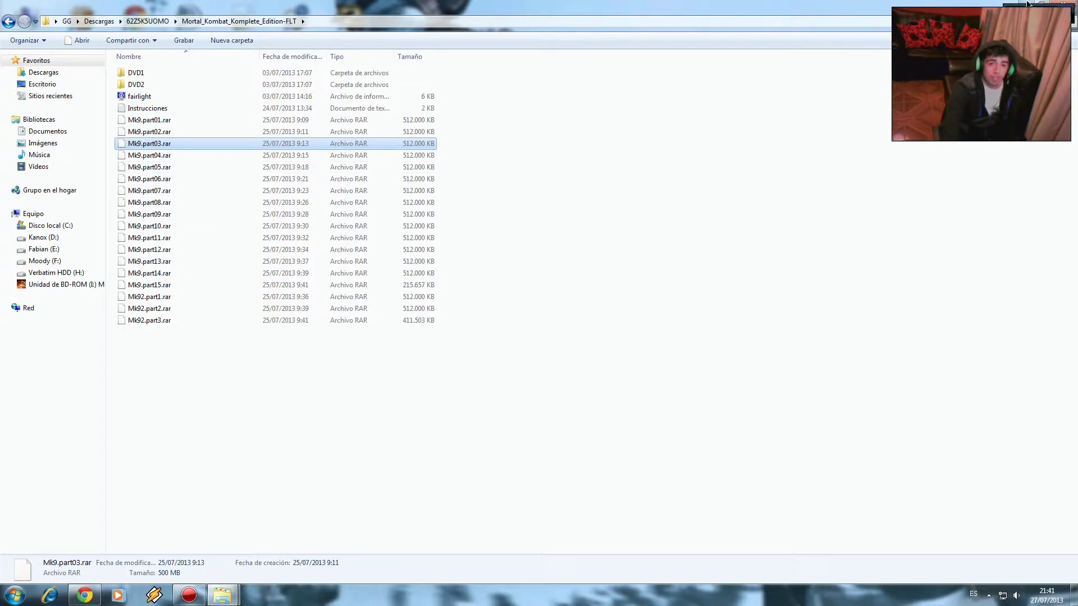
left_click(153, 122)
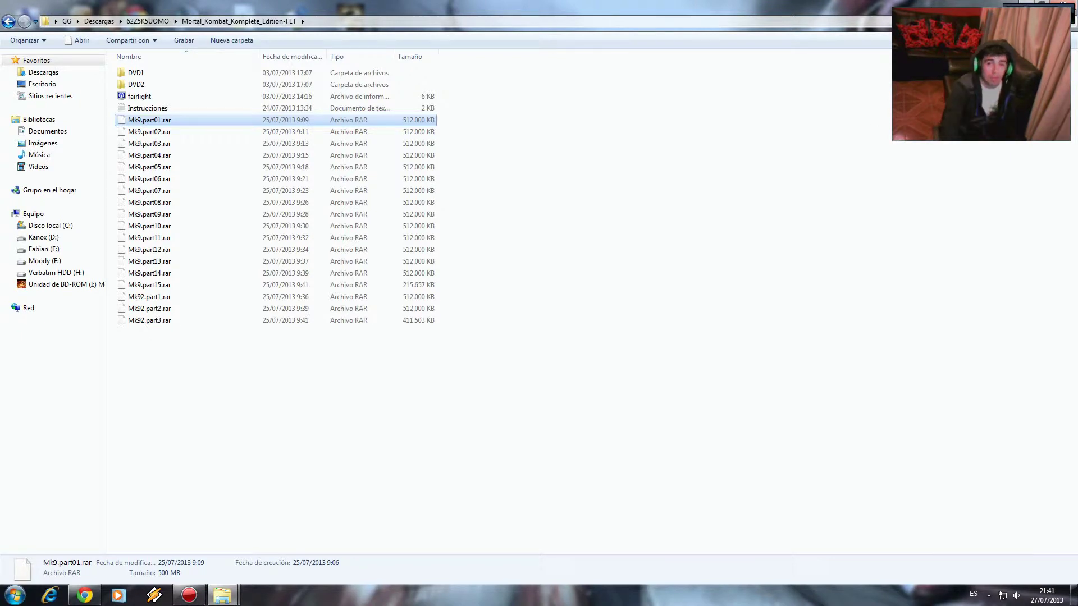
Minimize the folder window, switch to MEGA in Chrome and download the WinRAR 3.71 Corporate Edition installer from the Winrar folder.
left_click(1028, 4)
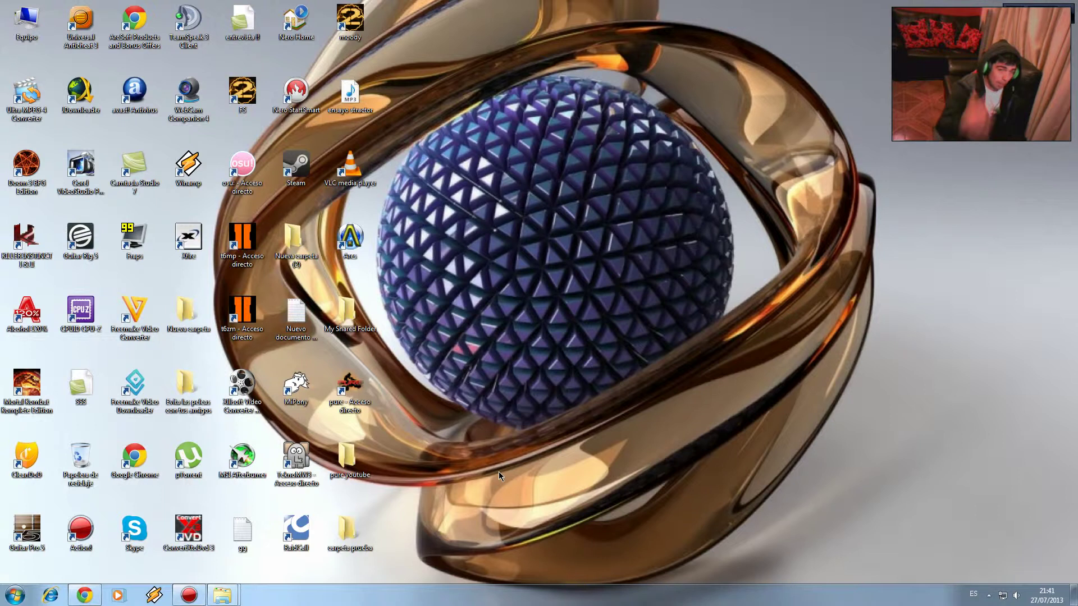
left_click(84, 595)
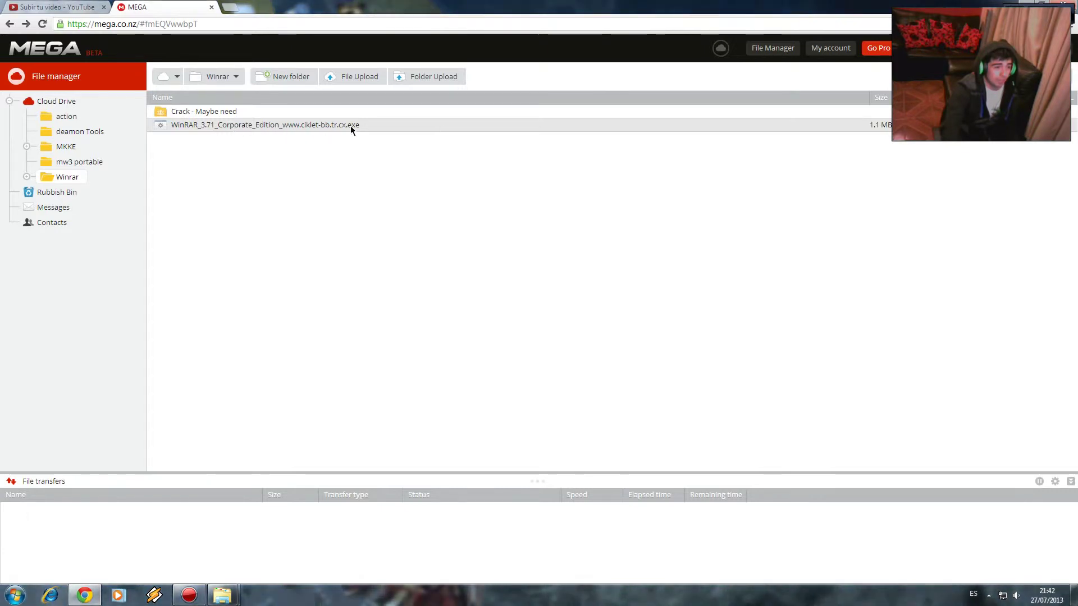
double_click(243, 129)
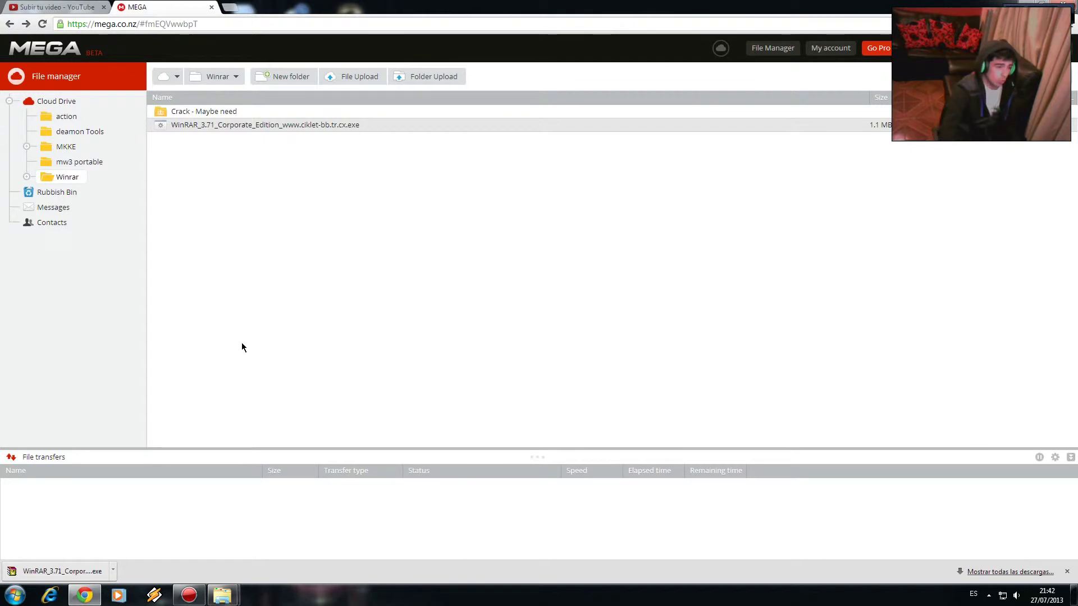
Download rarreg.key from the "Crack - Maybe need" subfolder.
double_click(221, 113)
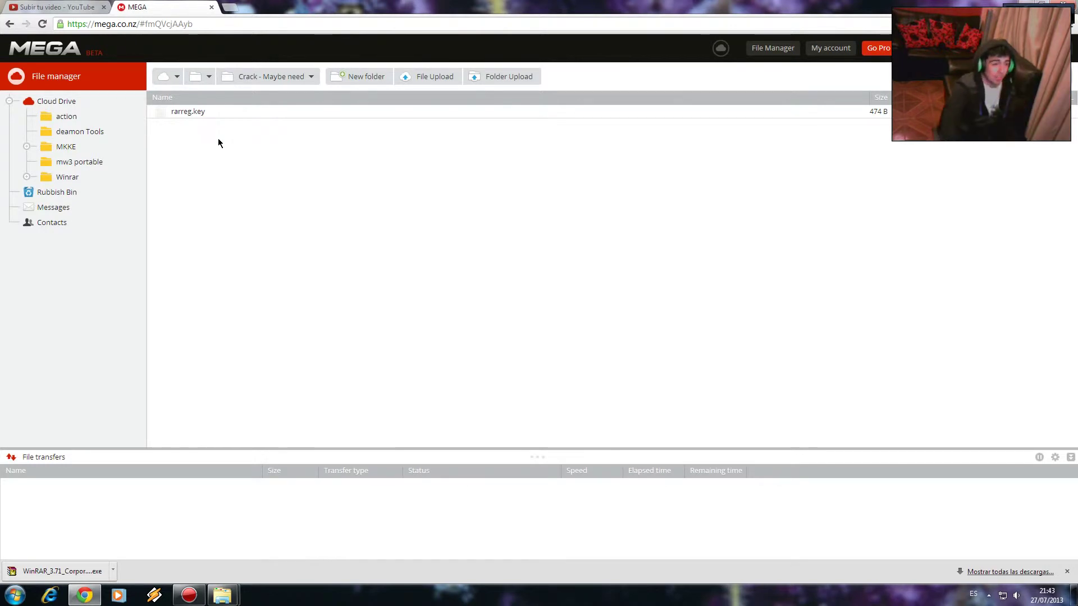
left_click(193, 111)
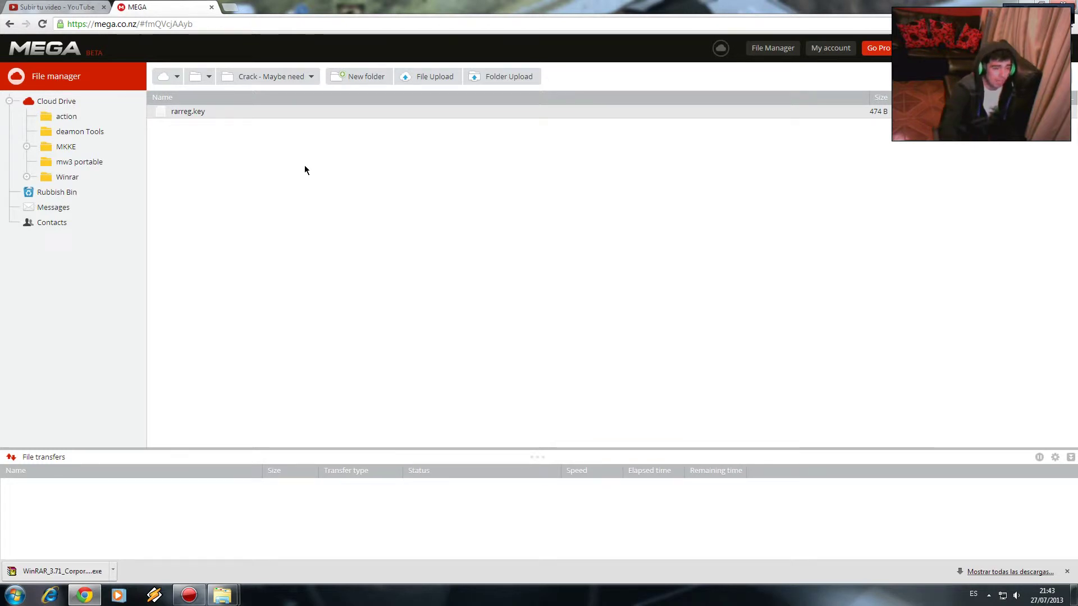
double_click(201, 113)
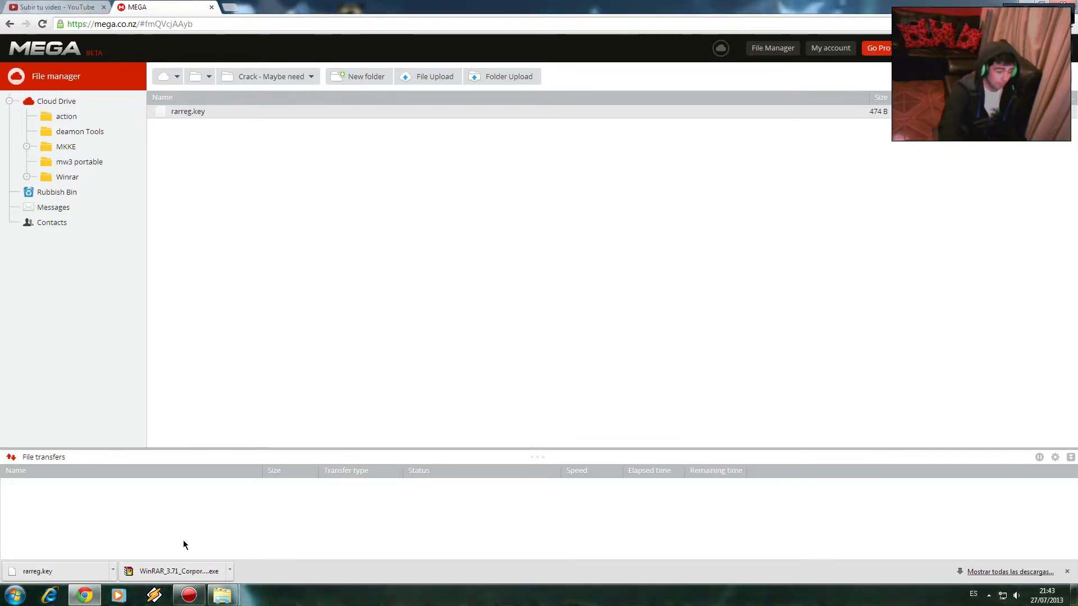
Run the downloaded WinRAR 3.71 installer and complete the installation with the default destination folder, file associations and shell integration options.
left_click(177, 573)
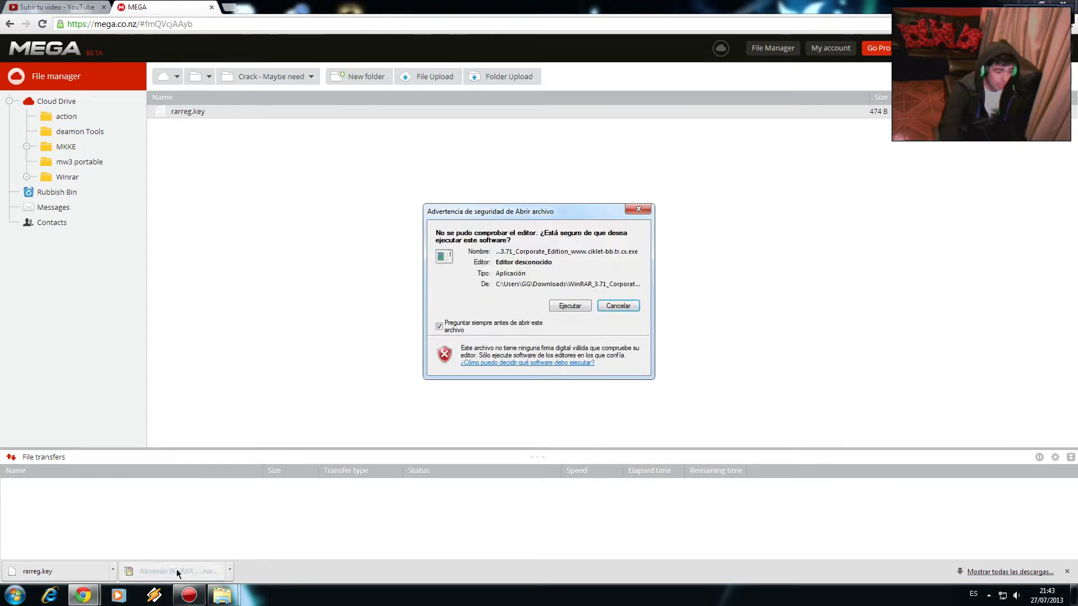
left_click(570, 306)
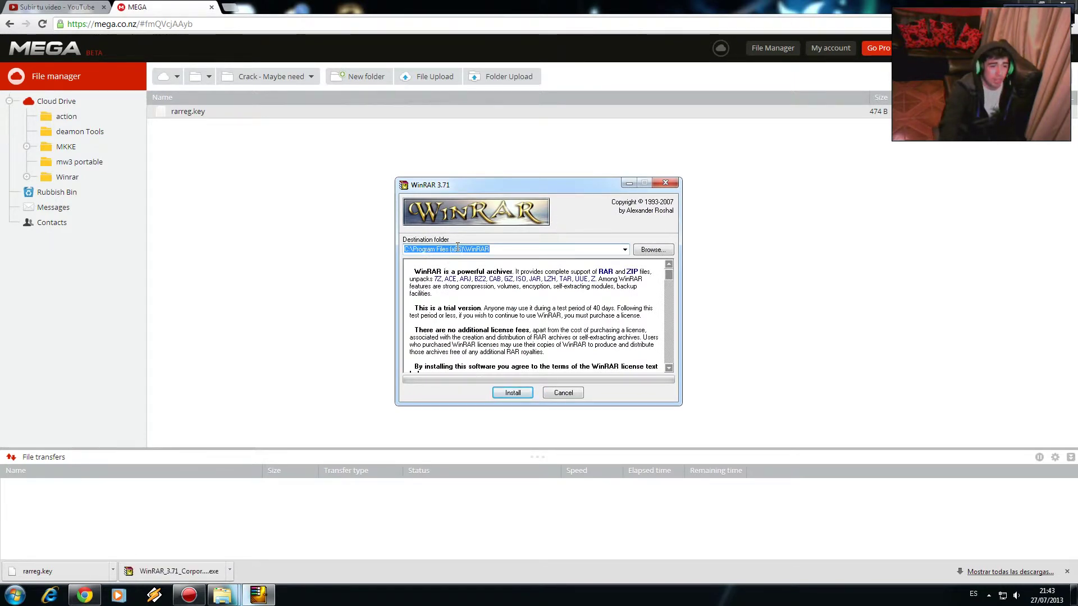
left_click(518, 394)
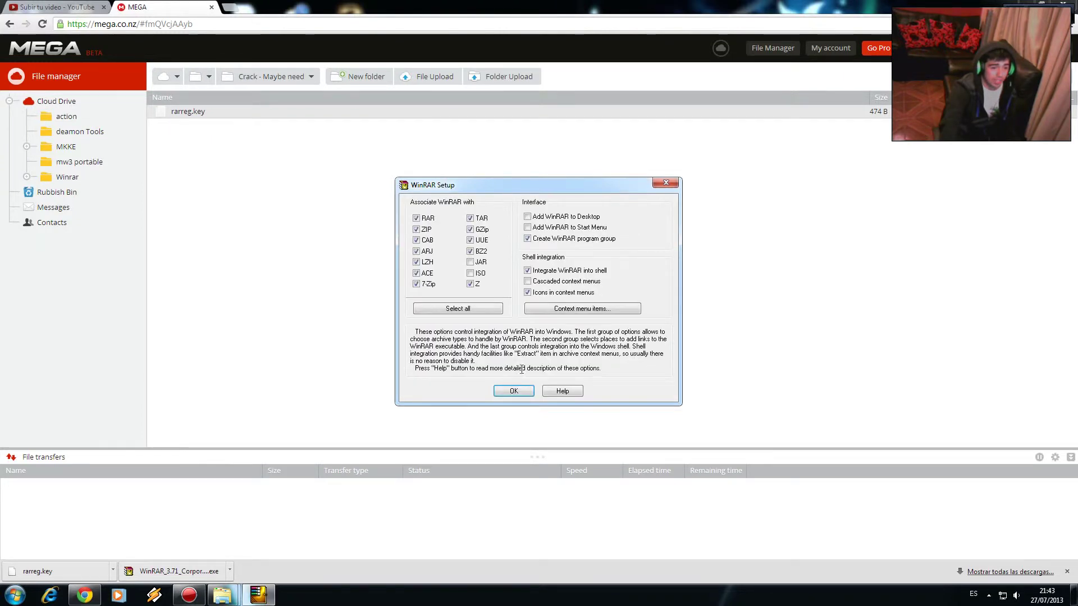
left_click(520, 392)
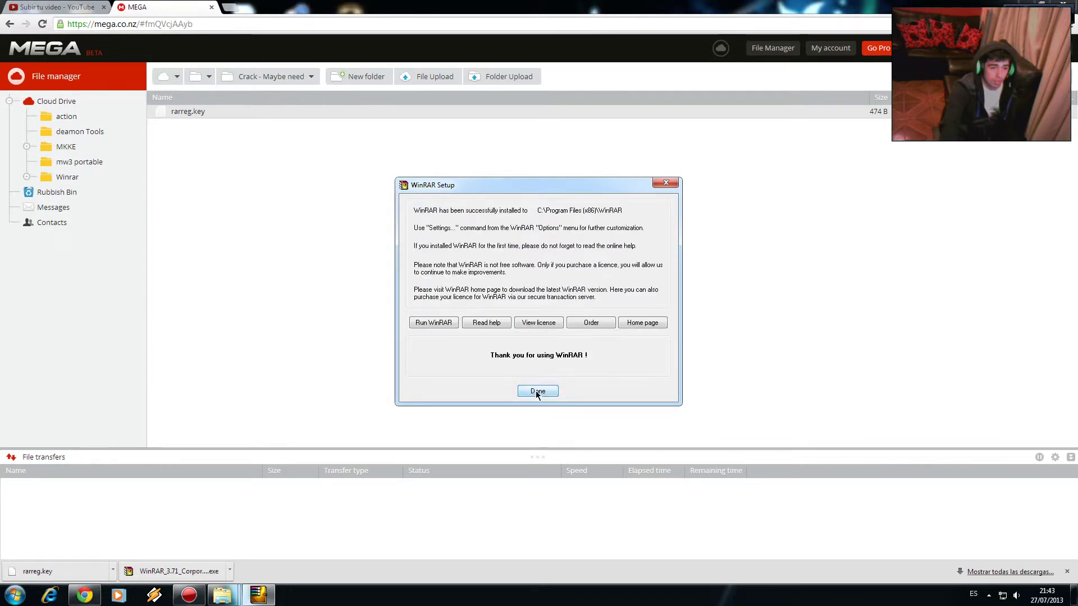
left_click(538, 391)
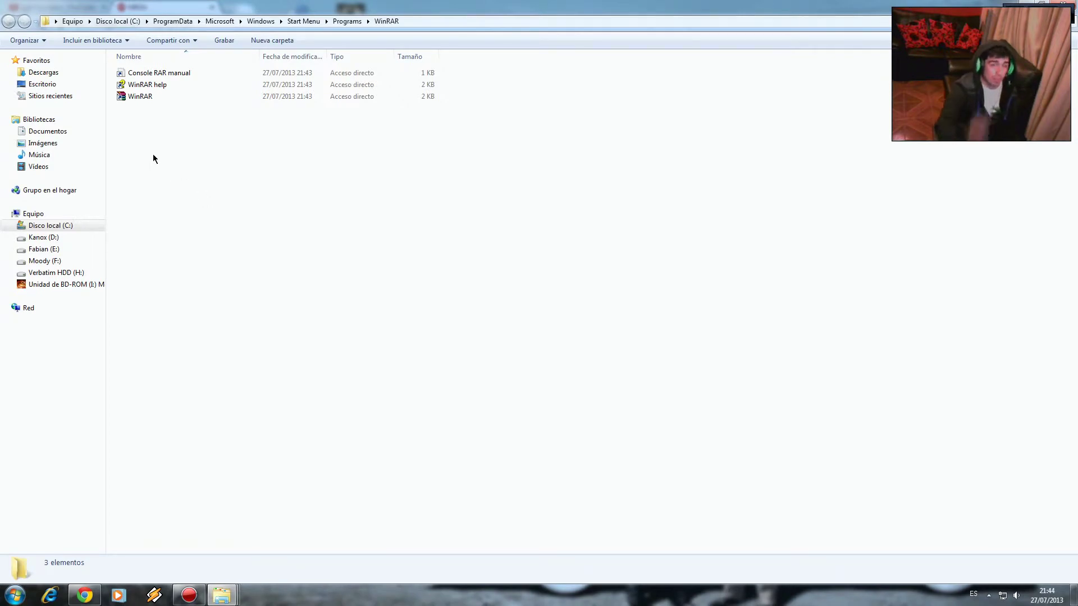
Open the WinRAR installation folder from the properties of the WinRAR shortcut.
right_click(141, 100)
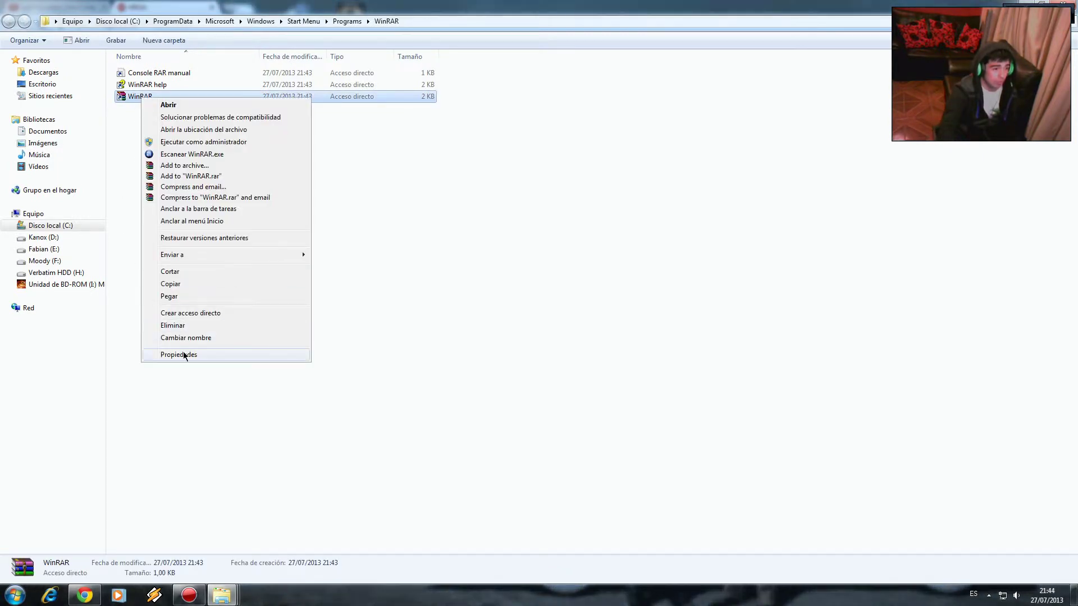
left_click(179, 354)
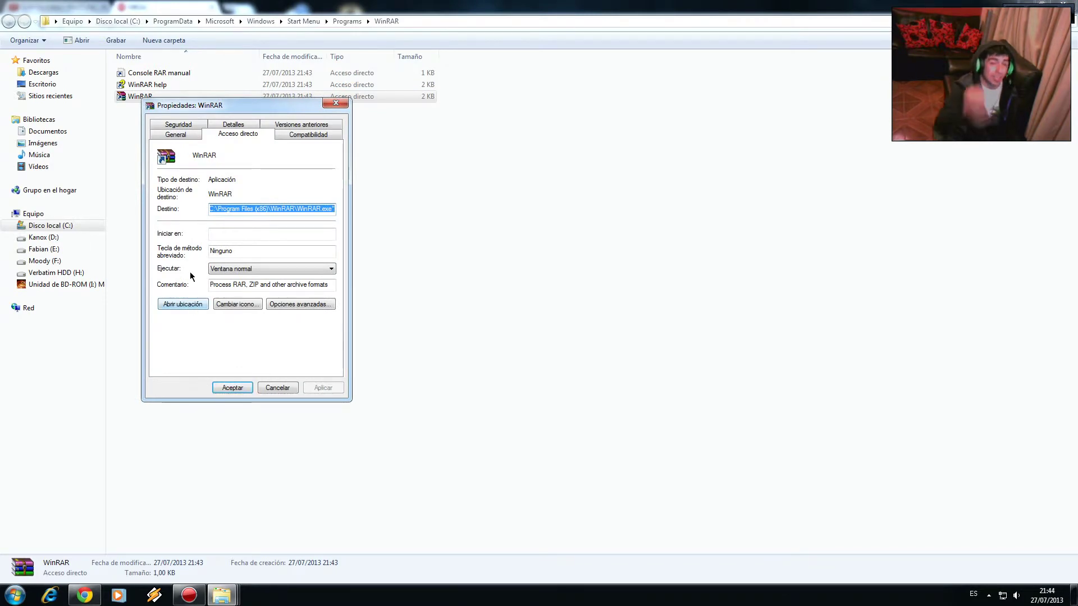
left_click(186, 307)
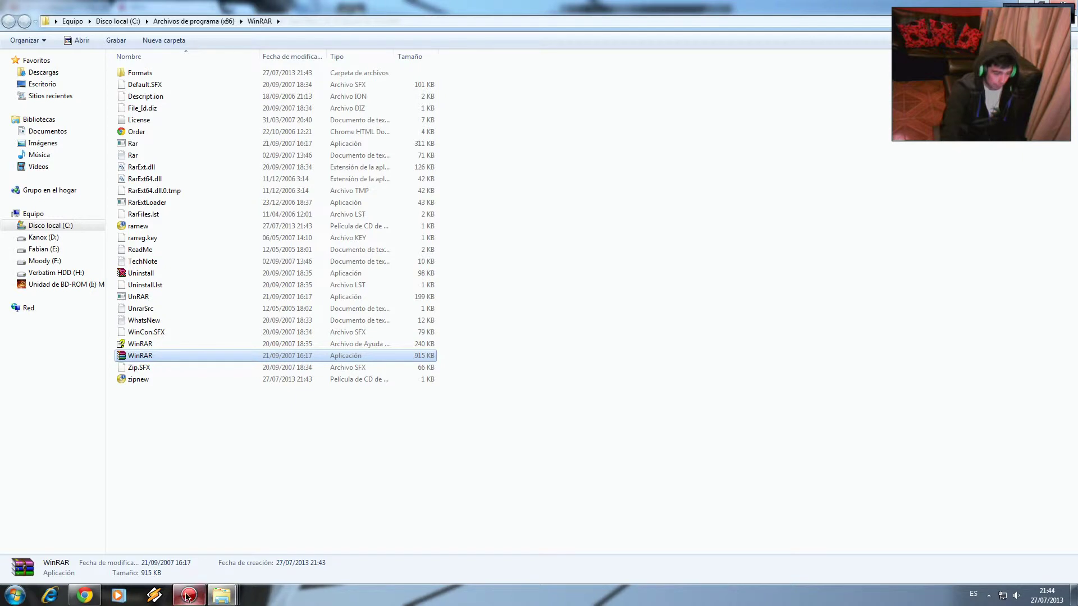
Switch to Chrome and show the downloaded rarreg.key in its folder from the full download list.
left_click(87, 598)
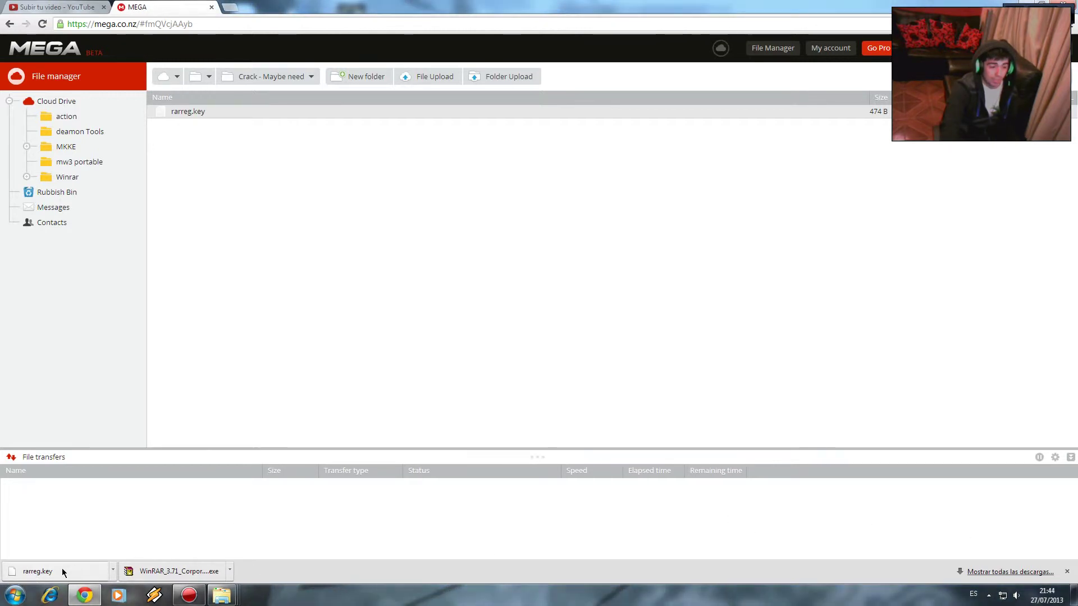
left_click(971, 573)
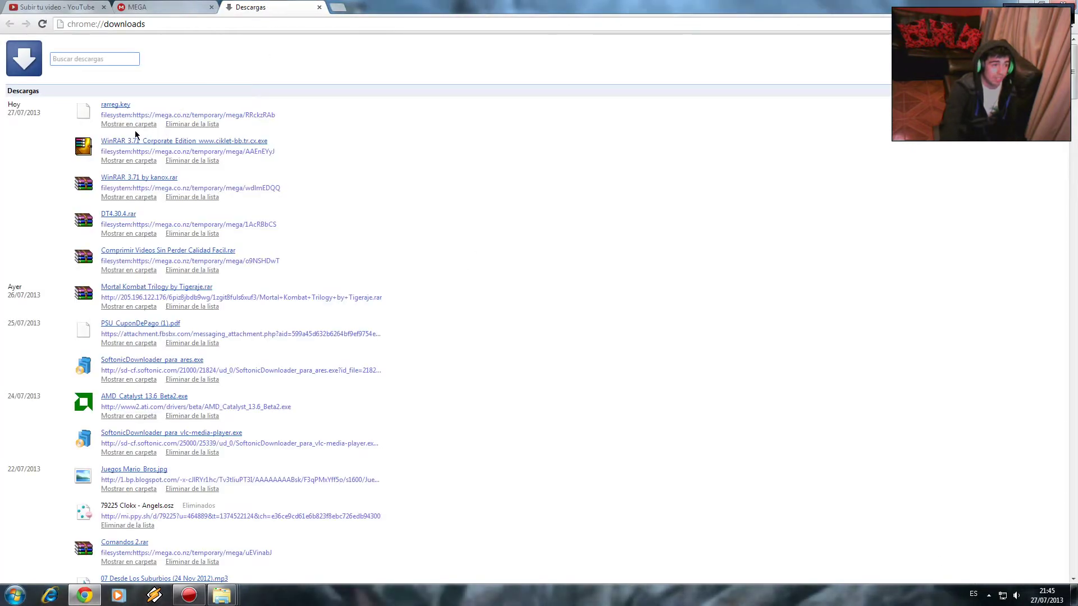
left_click(119, 124)
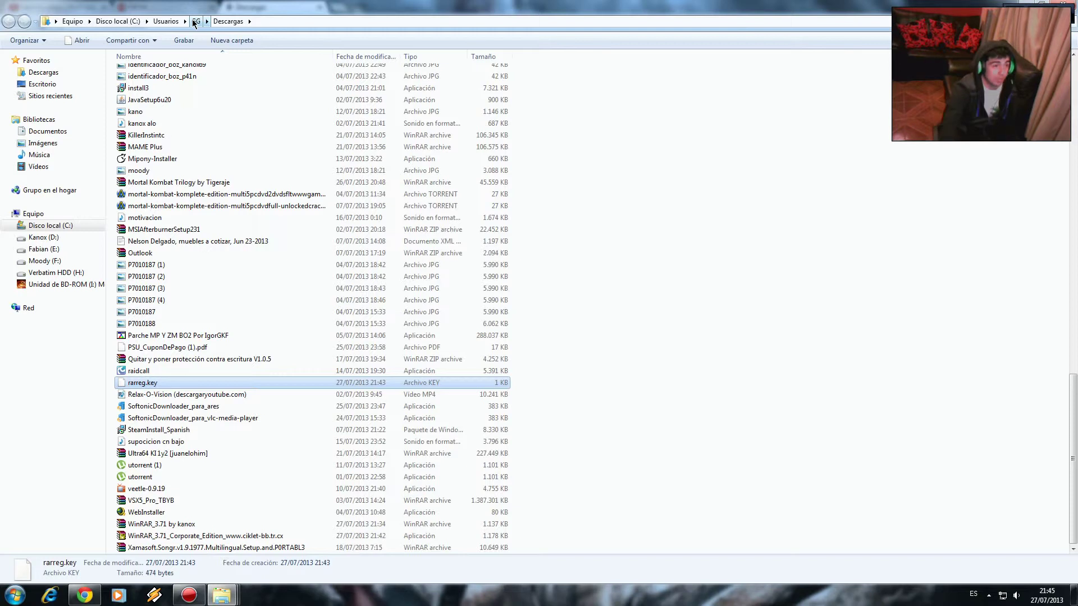
Open the Descargas folder by way of the user's personal folder and copy rarreg.key.
left_click(14, 594)
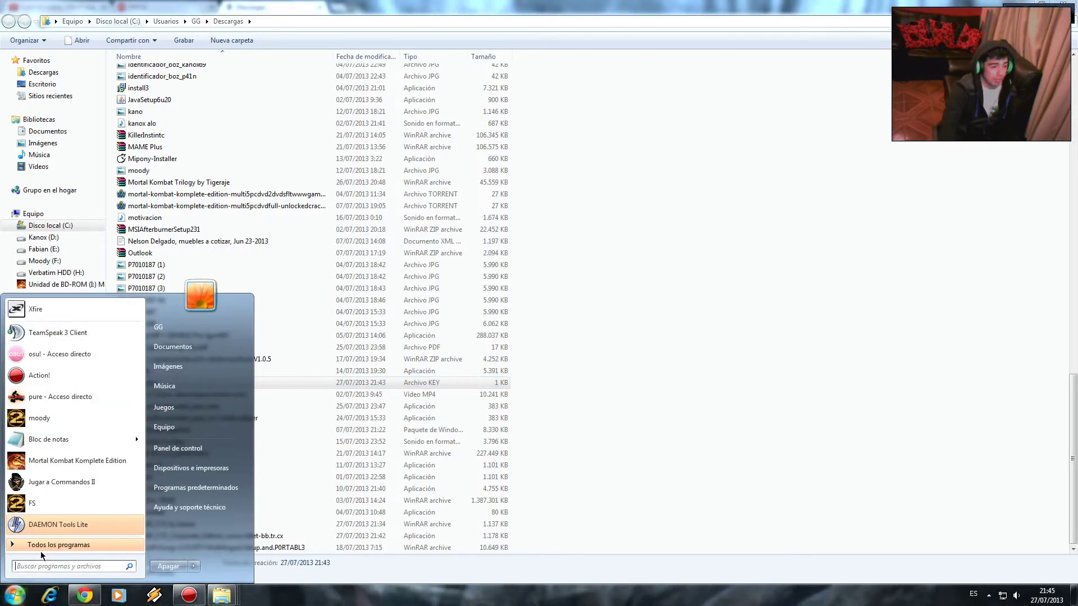
left_click(170, 332)
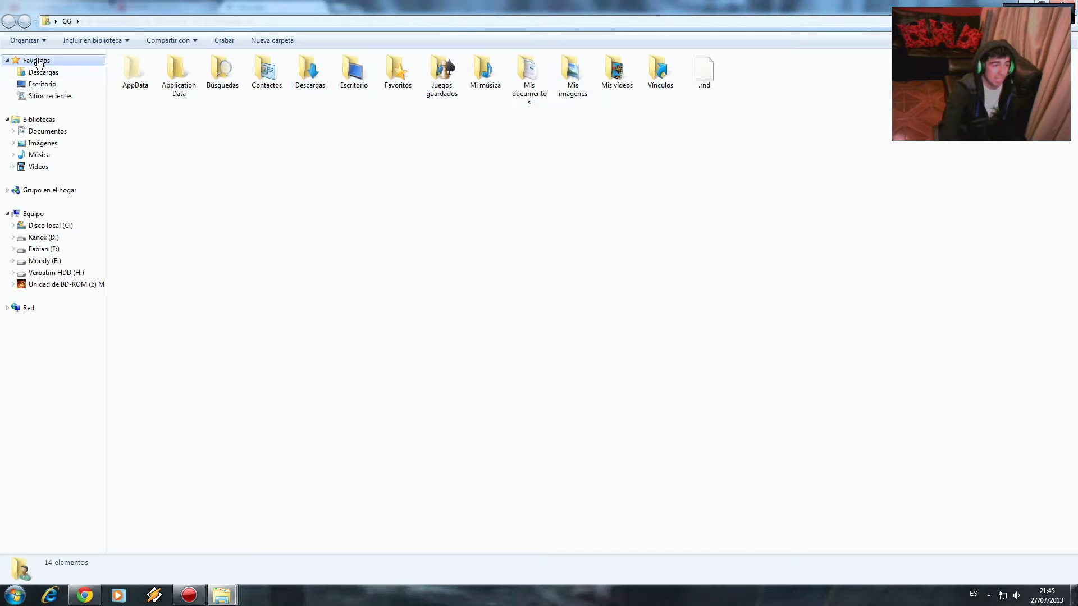
left_click(43, 72)
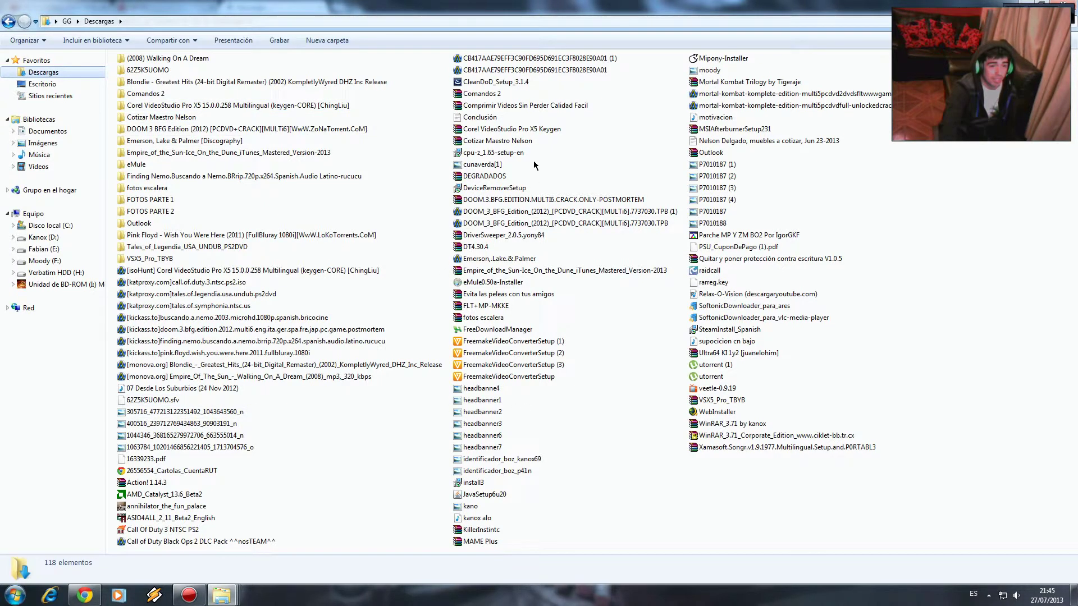
left_click(710, 286)
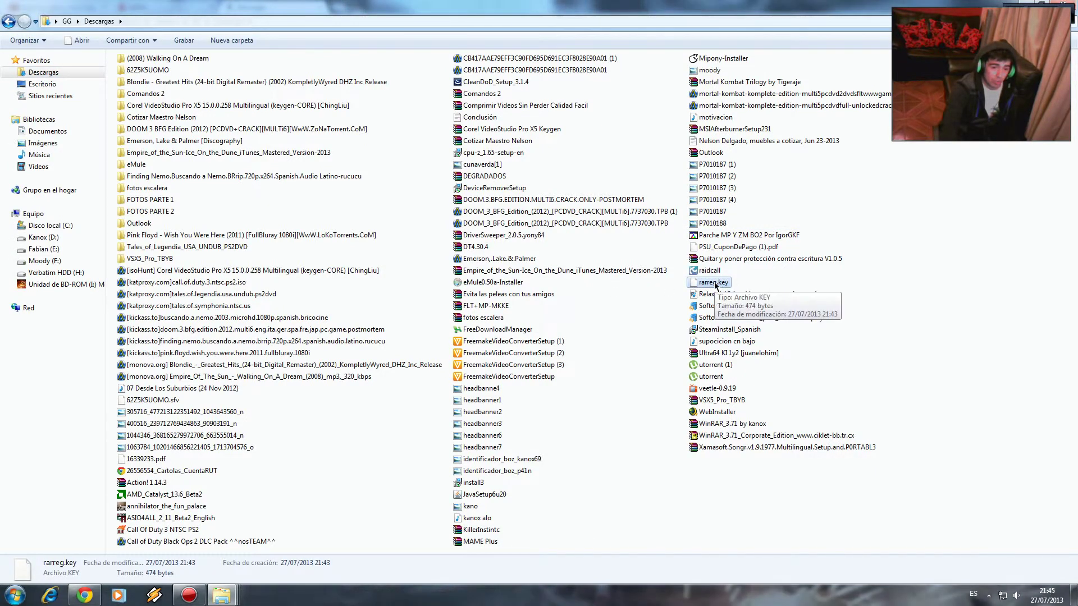
right_click(714, 282)
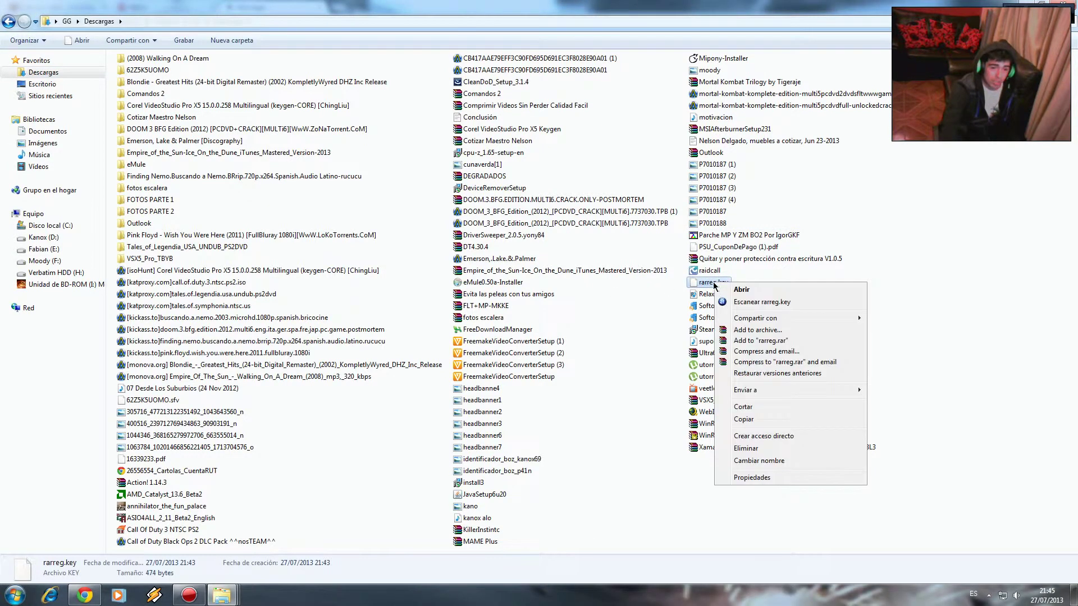
left_click(743, 419)
Close both Descargas folder windows and Chrome's download list tab.
left_click(1062, 4)
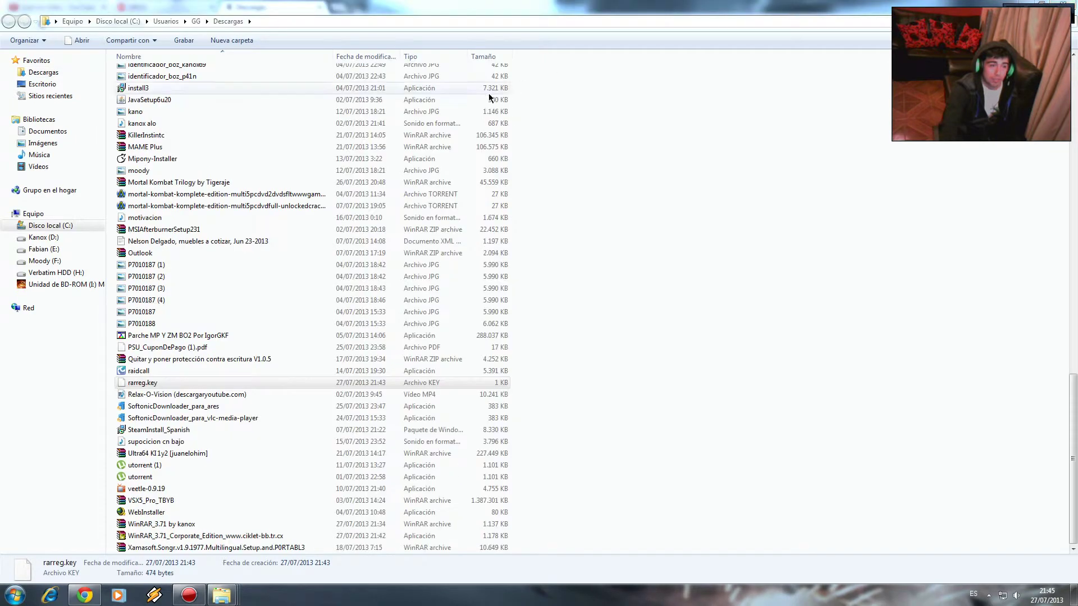
left_click(1064, 5)
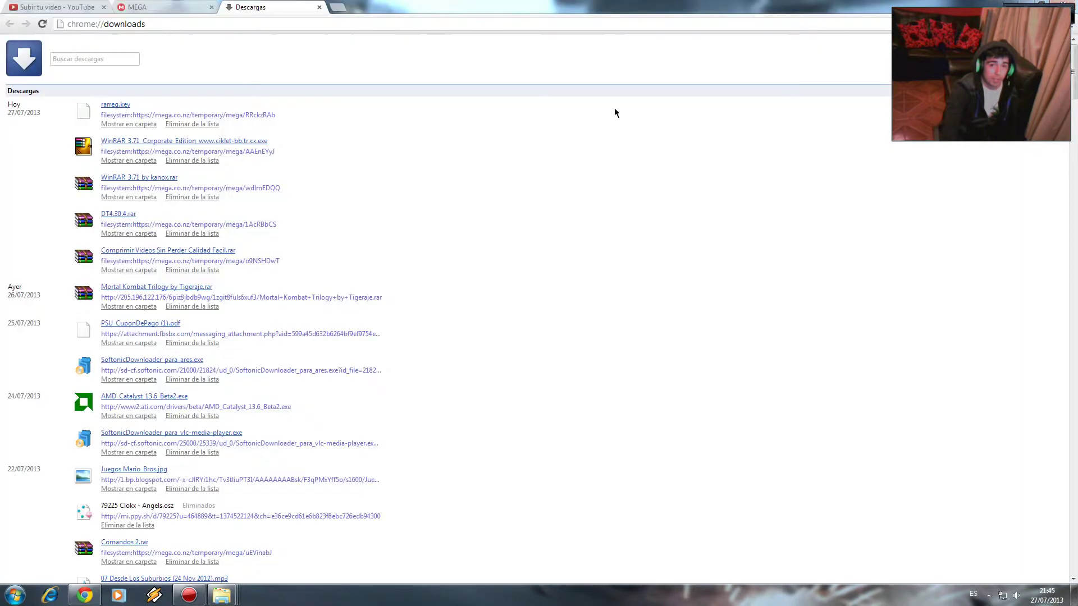
left_click(319, 7)
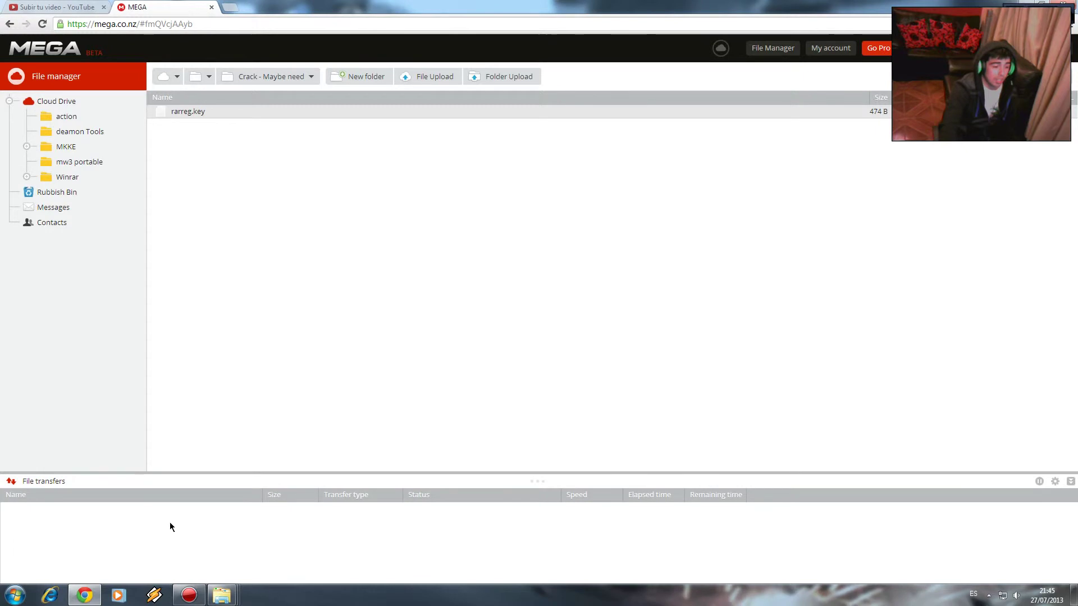
Paste rarreg.key into the WinRAR installation folder, replacing the file of the same name.
mouse_move(221, 595)
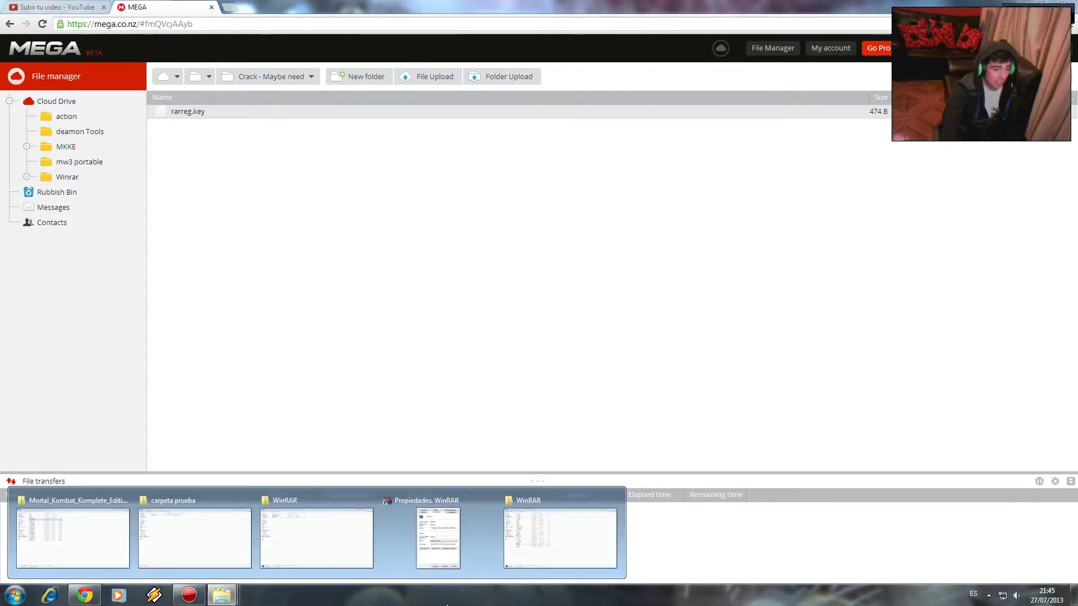
left_click(537, 563)
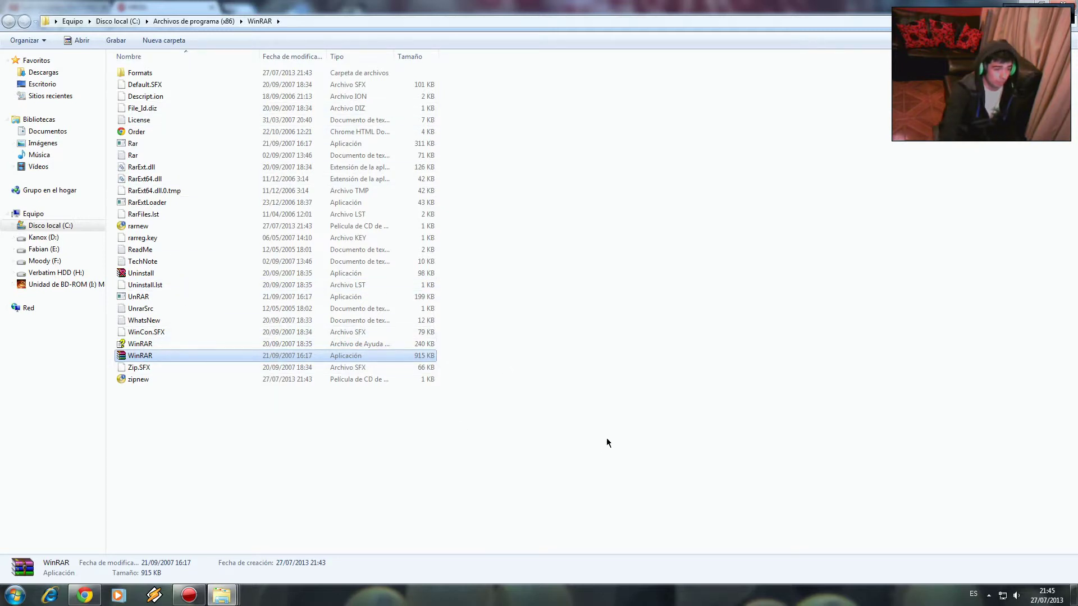
left_click(380, 484)
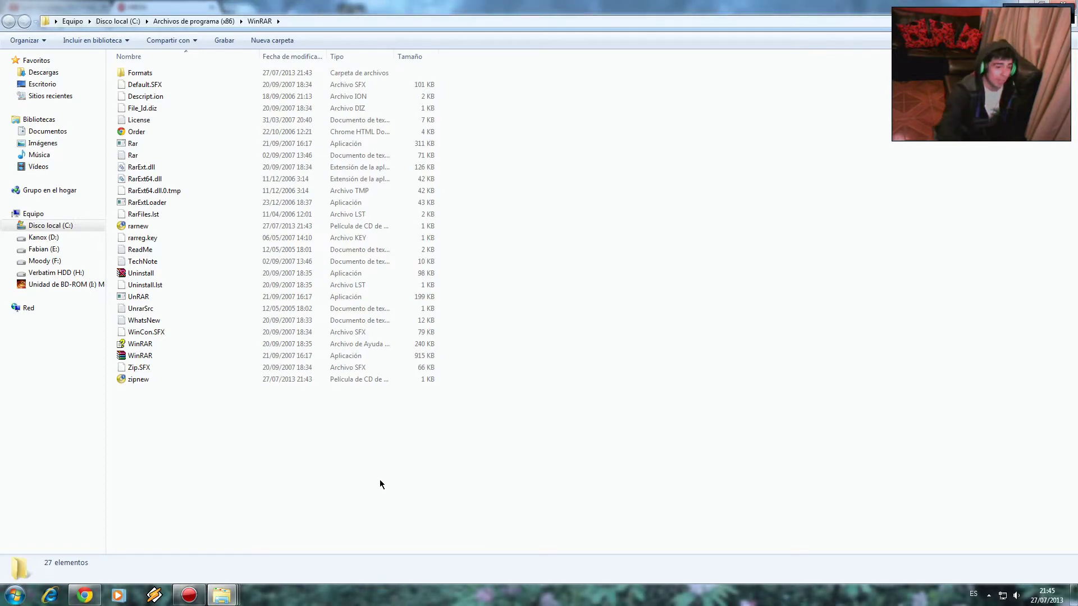
right_click(556, 280)
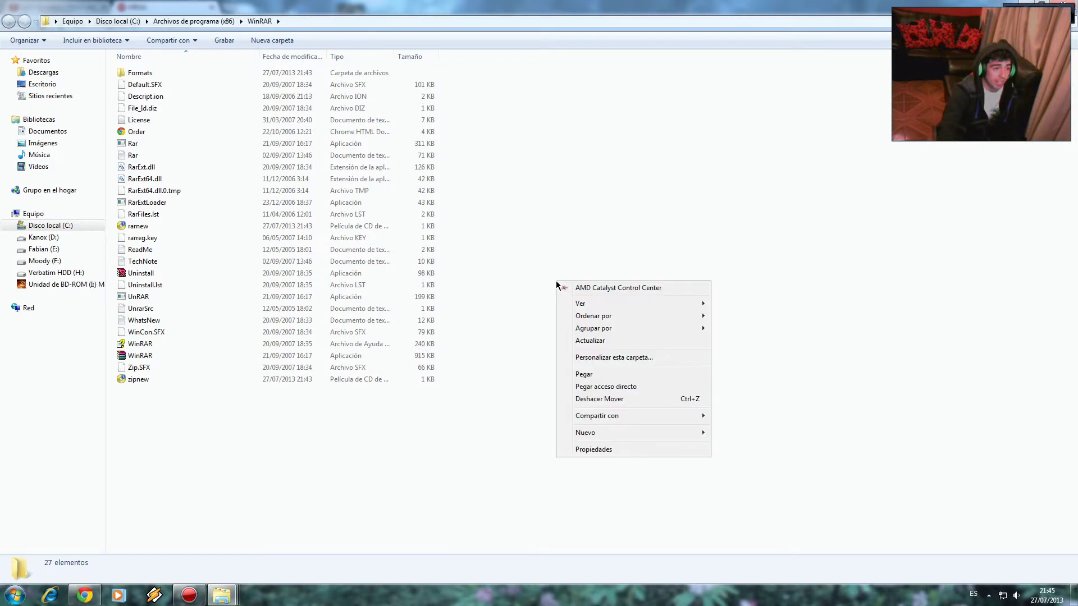
left_click(592, 375)
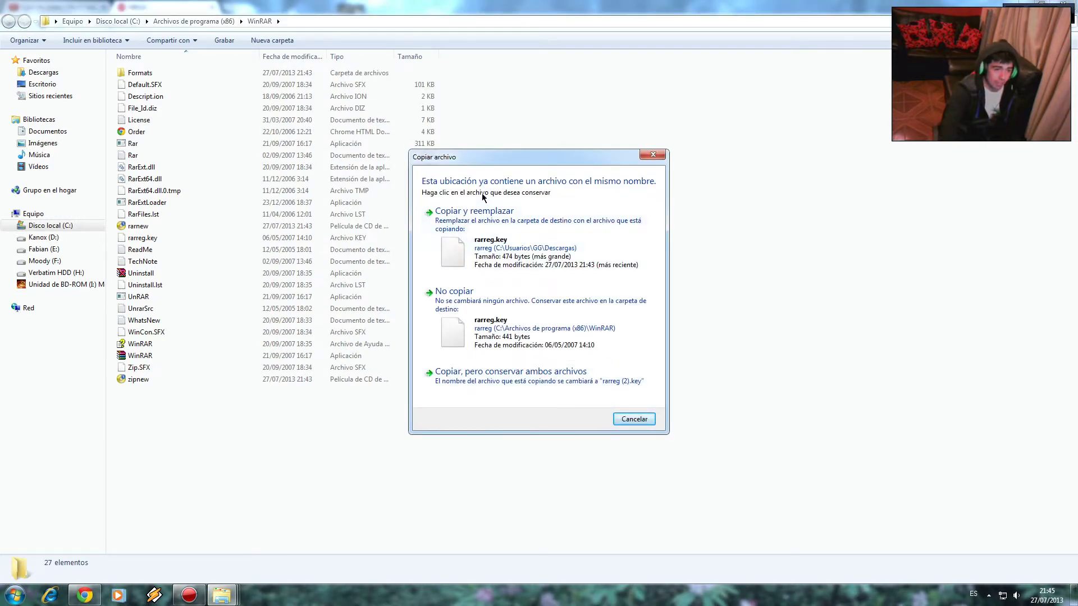
left_click(534, 247)
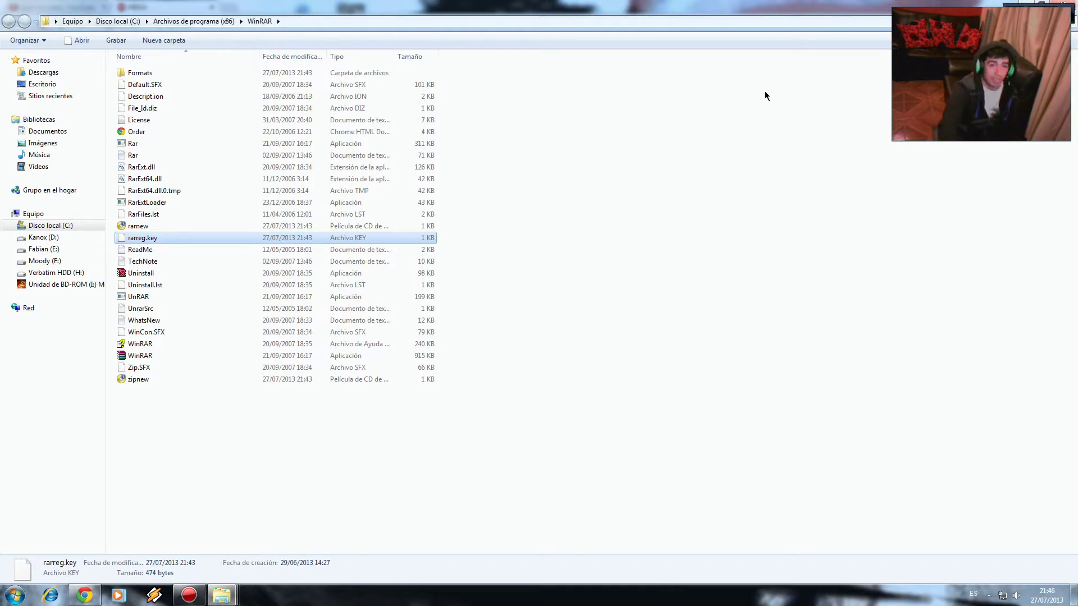
Close the WinRAR installation folder, the WinRAR shortcut's properties and the Start Menu WinRAR folder.
left_click(1066, 7)
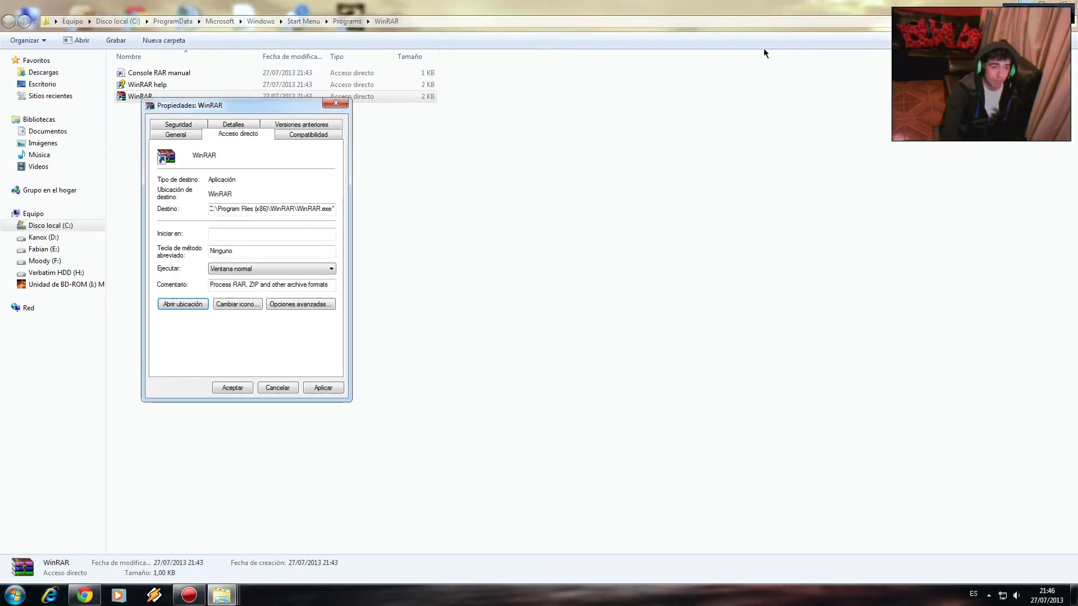
left_click(232, 388)
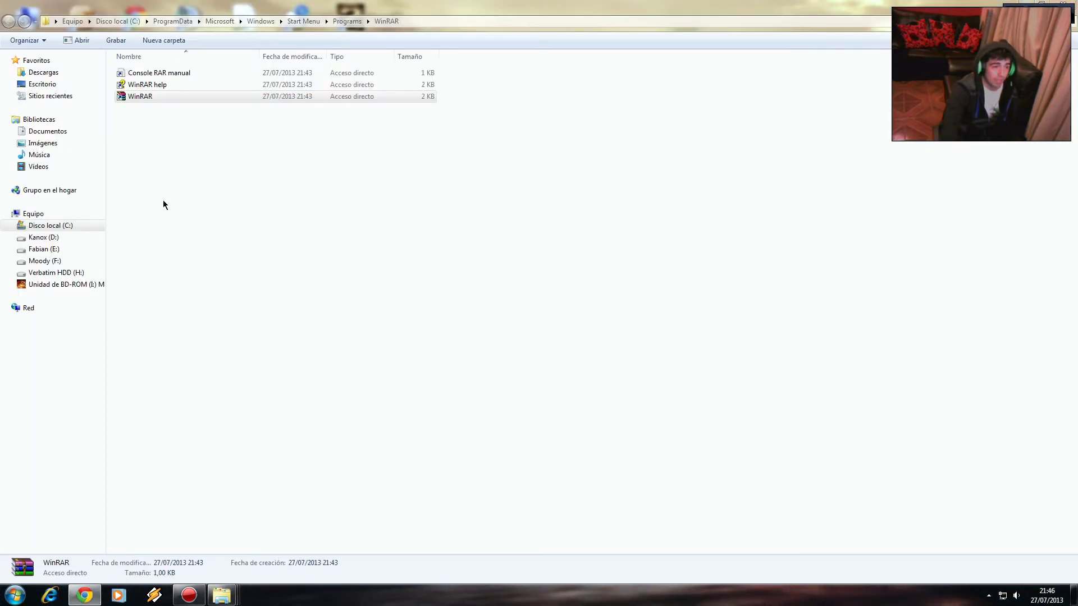
left_click(1065, 6)
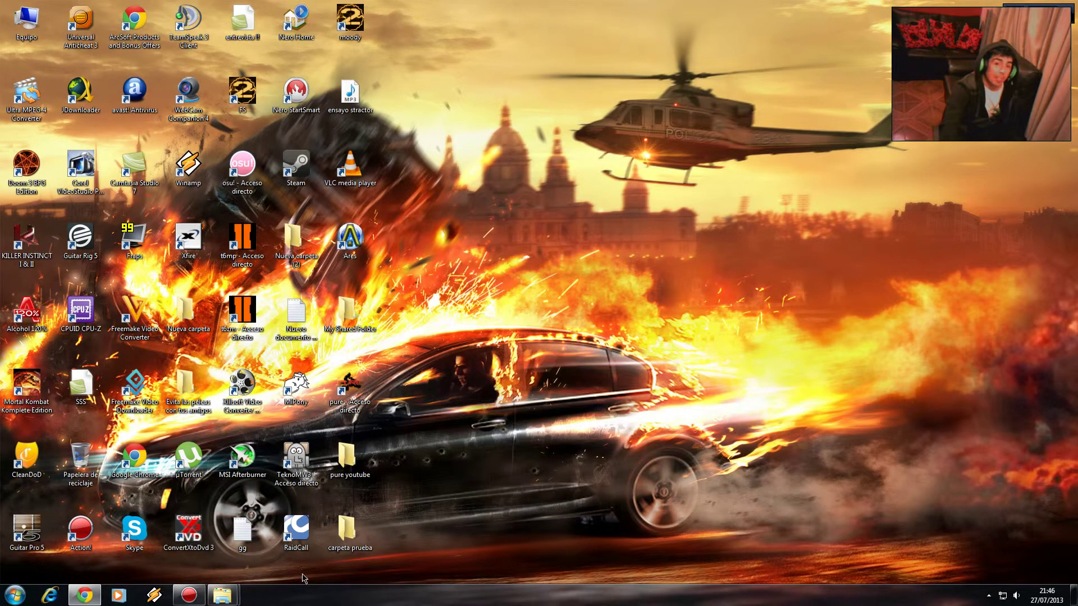
Open Mk9.part01 from the Mortal_Kombat_Komplete_Edition-FLT folder in WinRAR and view the contents of its DVD1 folder.
mouse_move(236, 596)
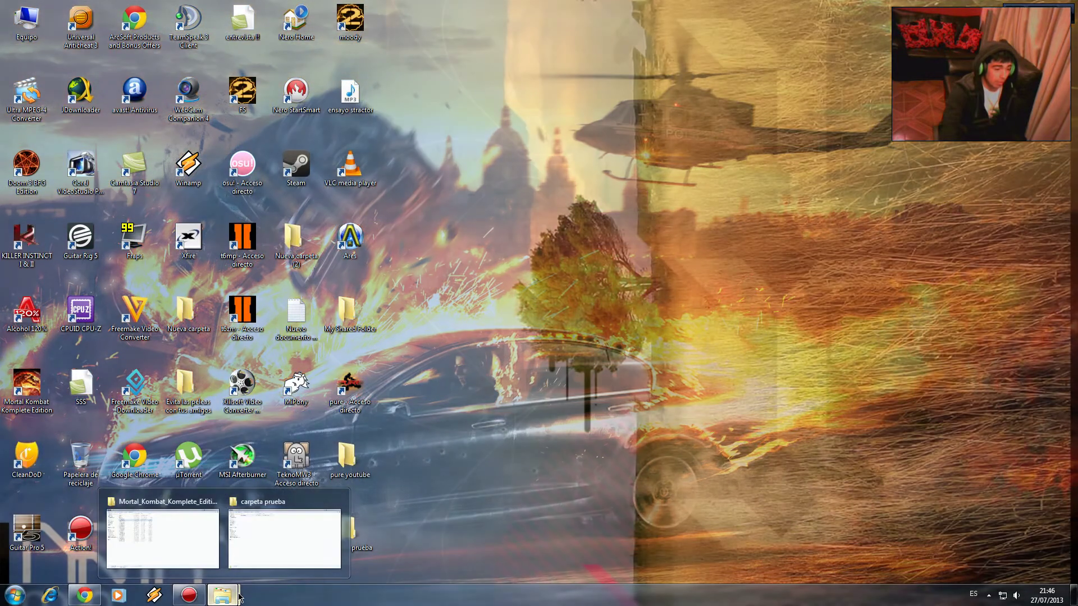
left_click(182, 550)
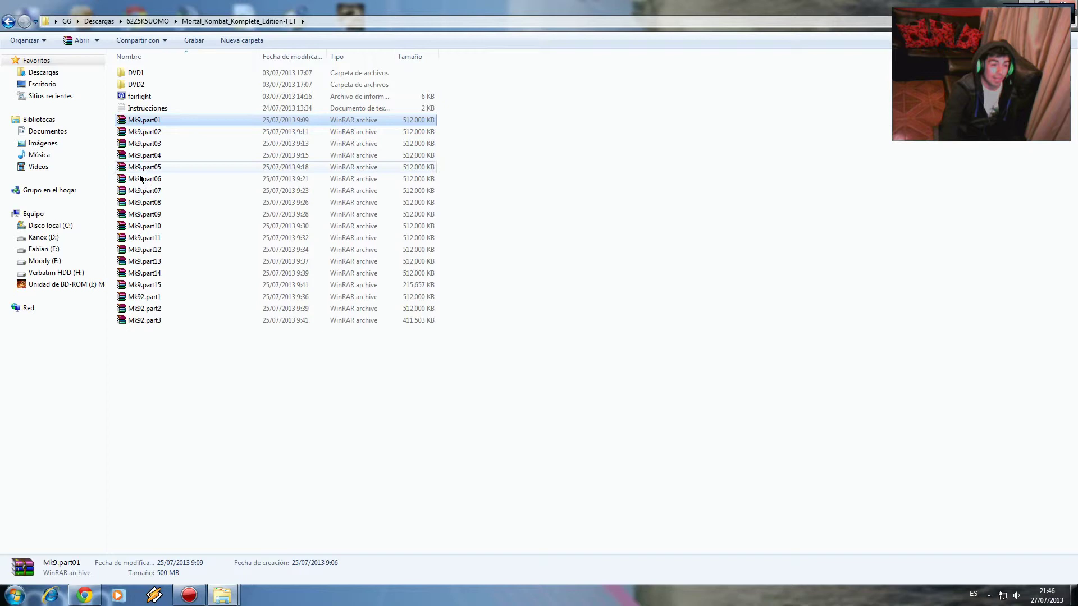
double_click(152, 122)
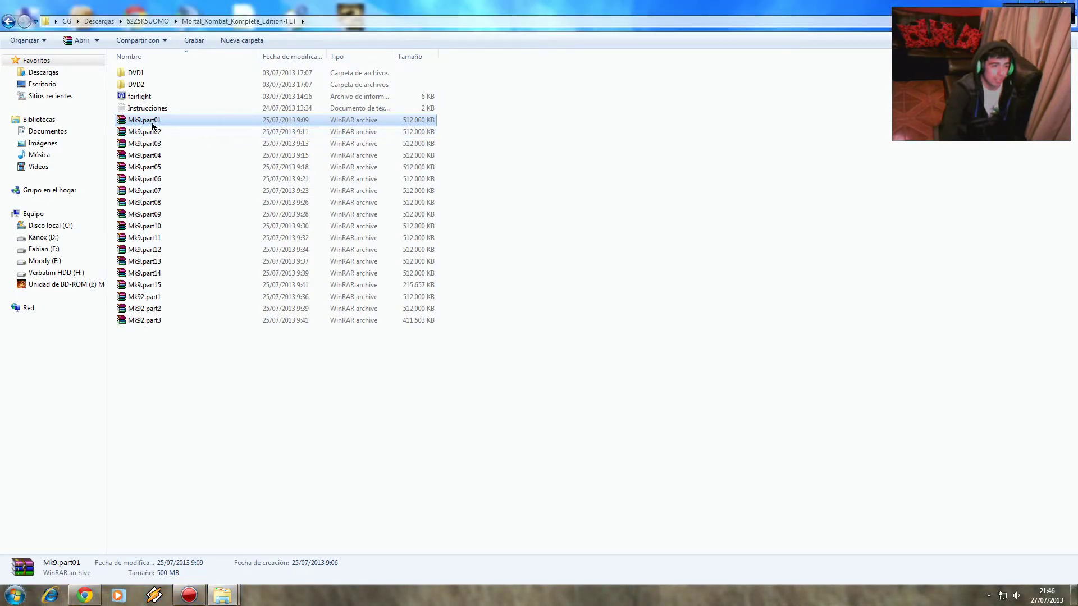
left_click_drag(329, 126, 540, 95)
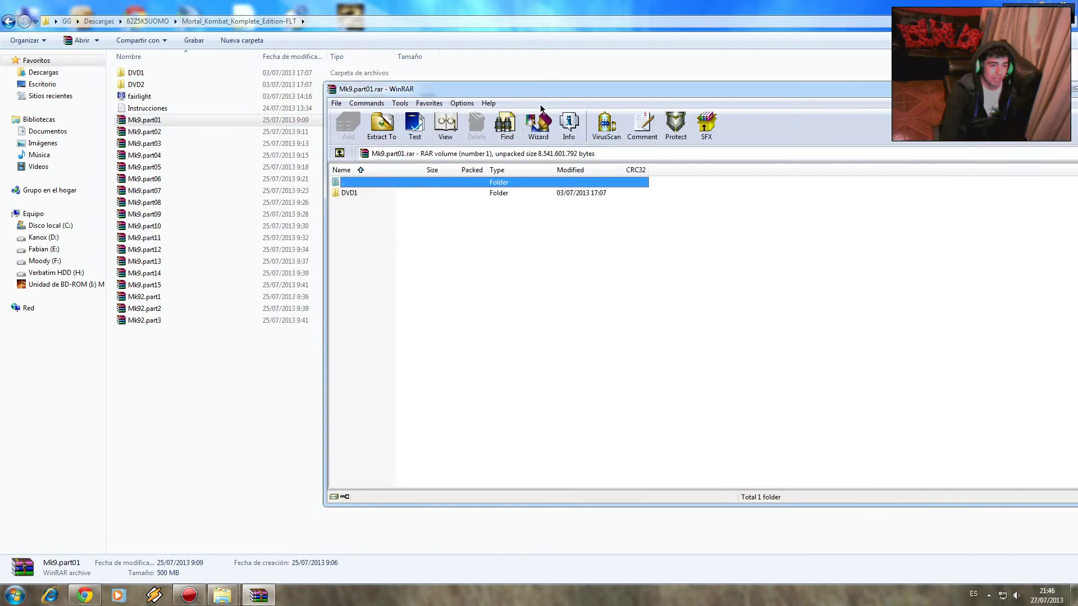
double_click(347, 193)
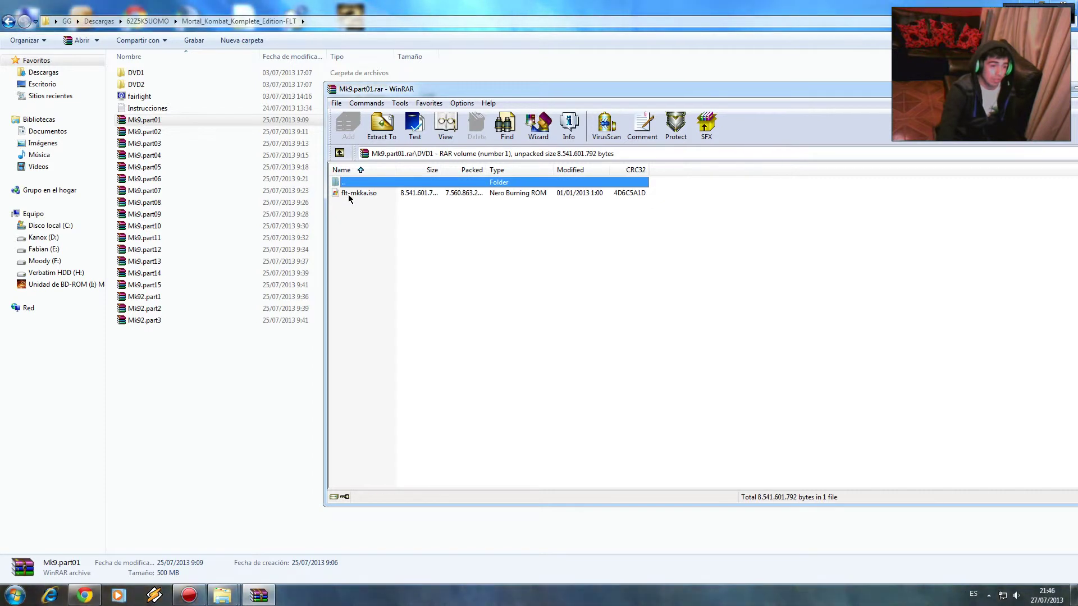
left_click(362, 192)
Return to the top level of the archive and close the WinRAR window.
left_click(337, 155)
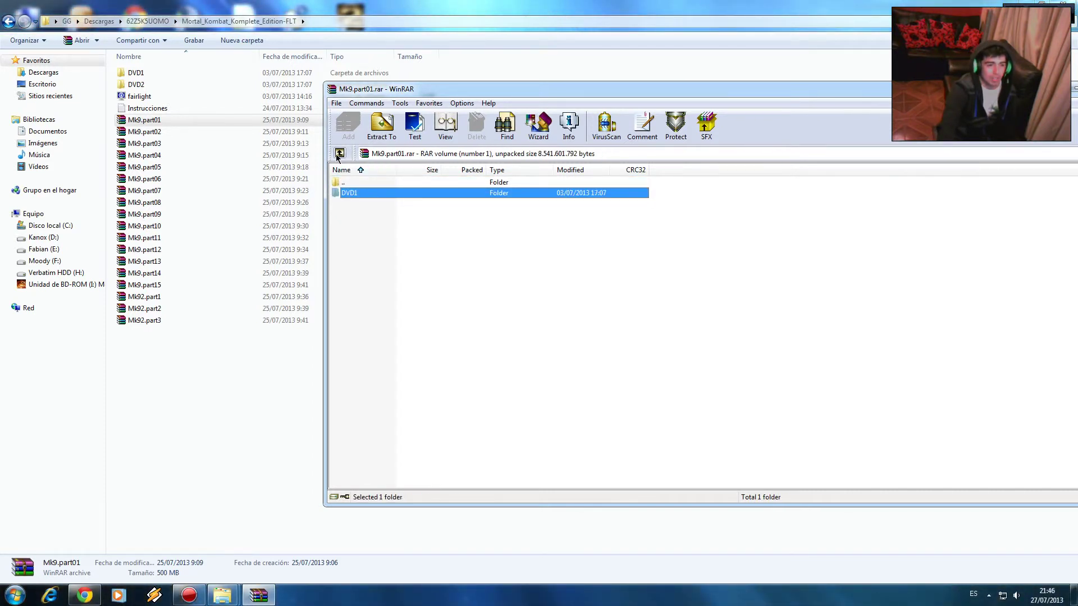
left_click(338, 155)
left_click(1069, 89)
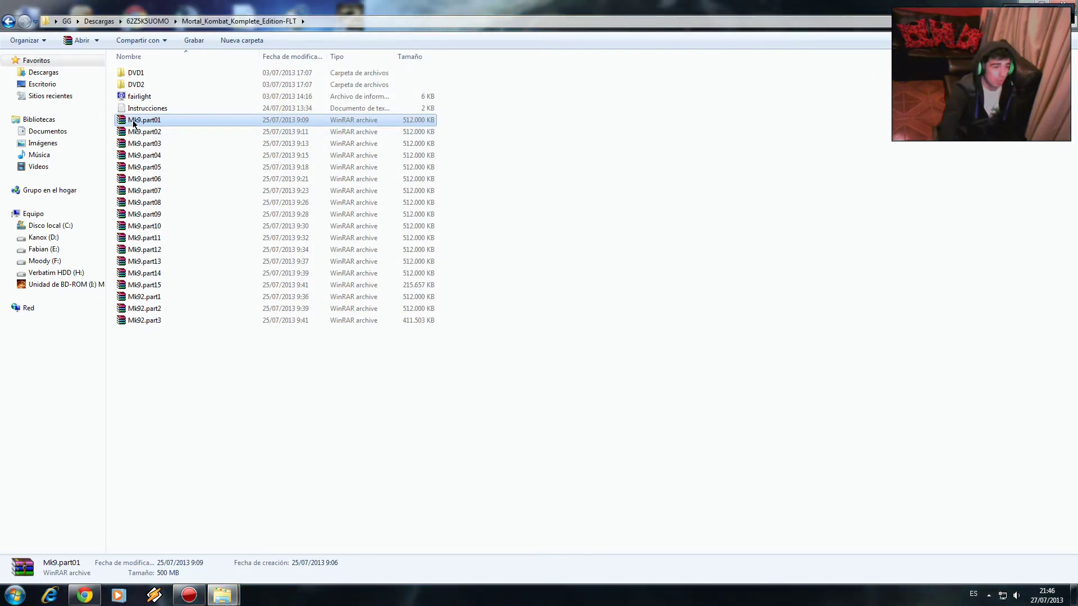
Try to extract Mk9.part01 into its current folder and cancel at the file replacement confirmation.
right_click(136, 122)
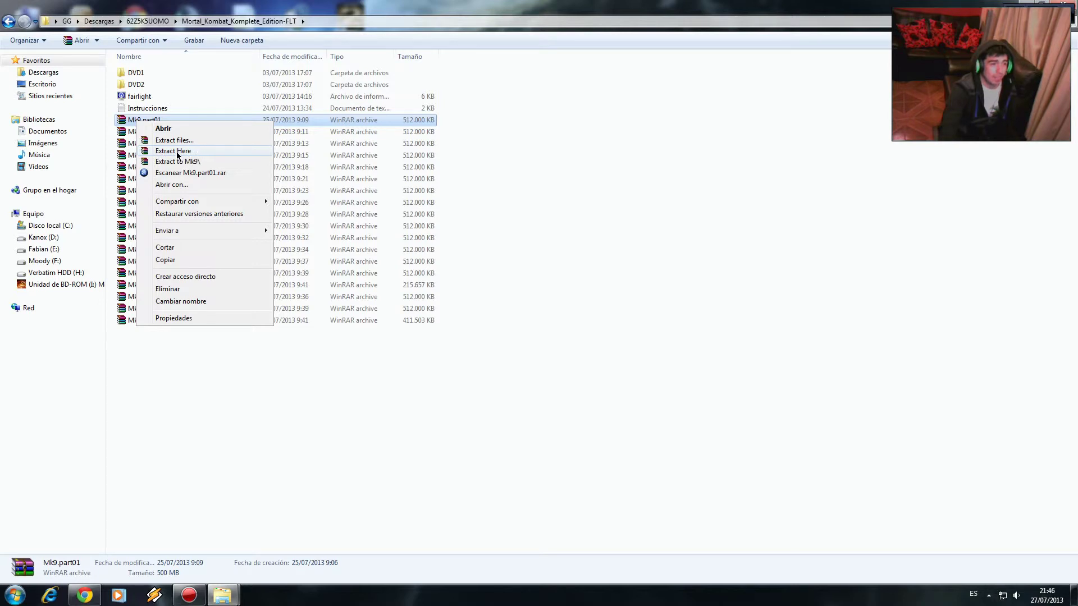
left_click(348, 401)
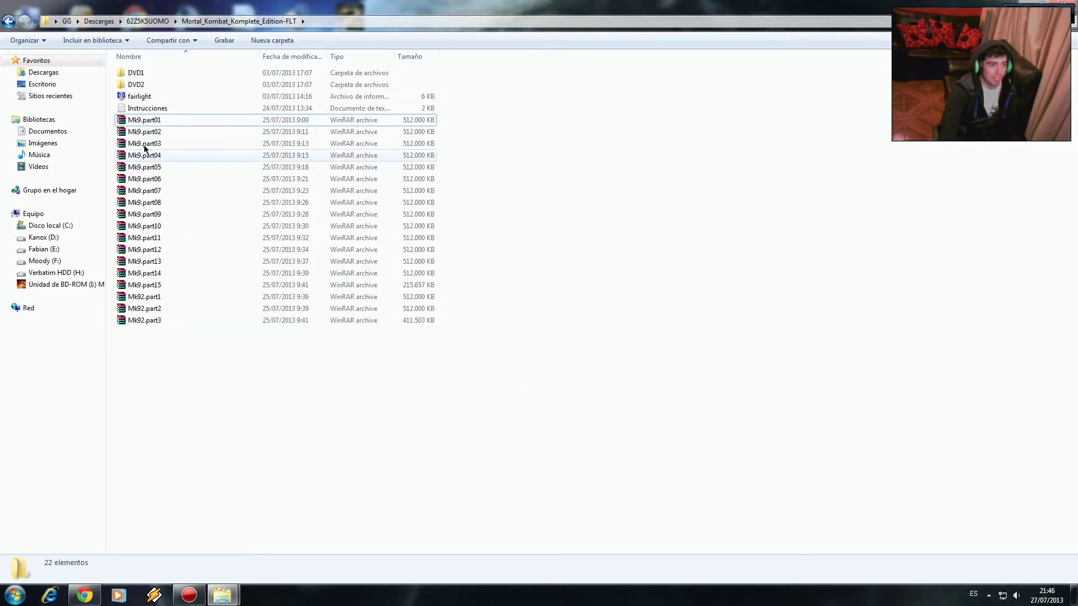
right_click(143, 123)
left_click(166, 144)
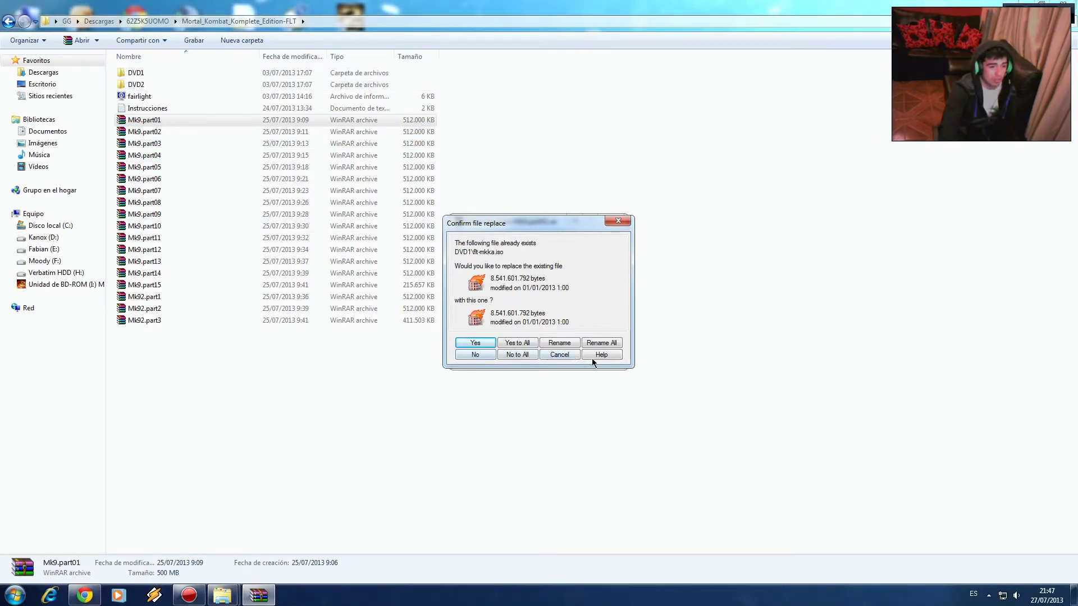
left_click(559, 355)
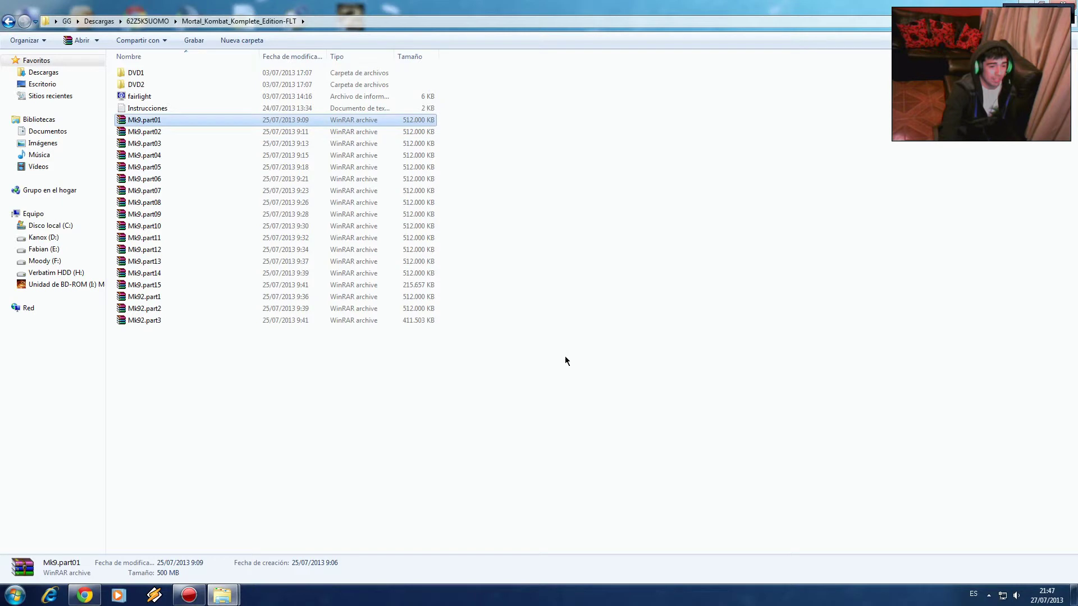
right_click(140, 123)
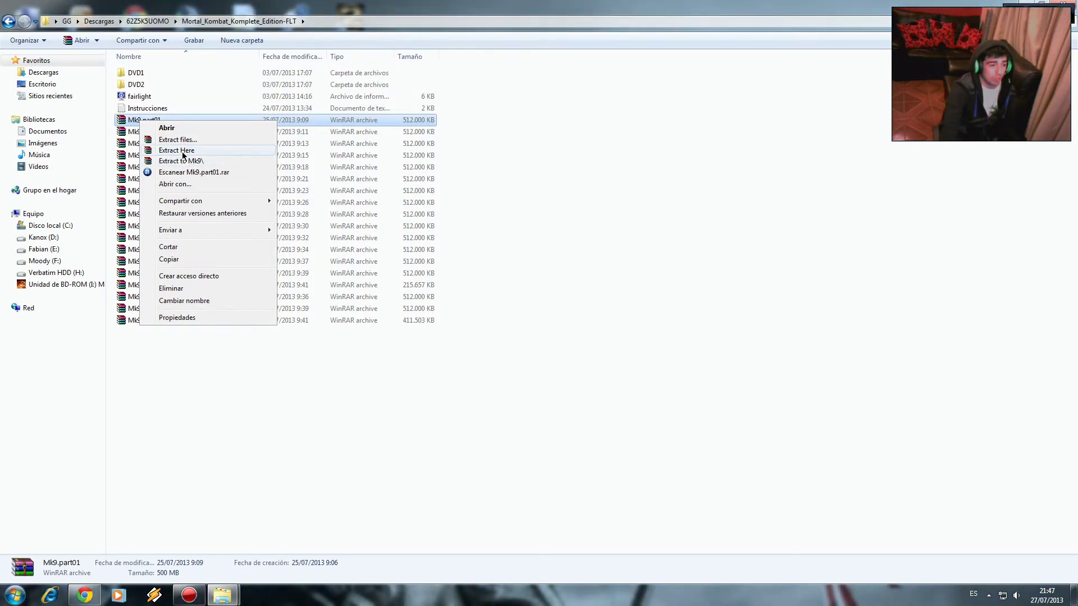
left_click(589, 302)
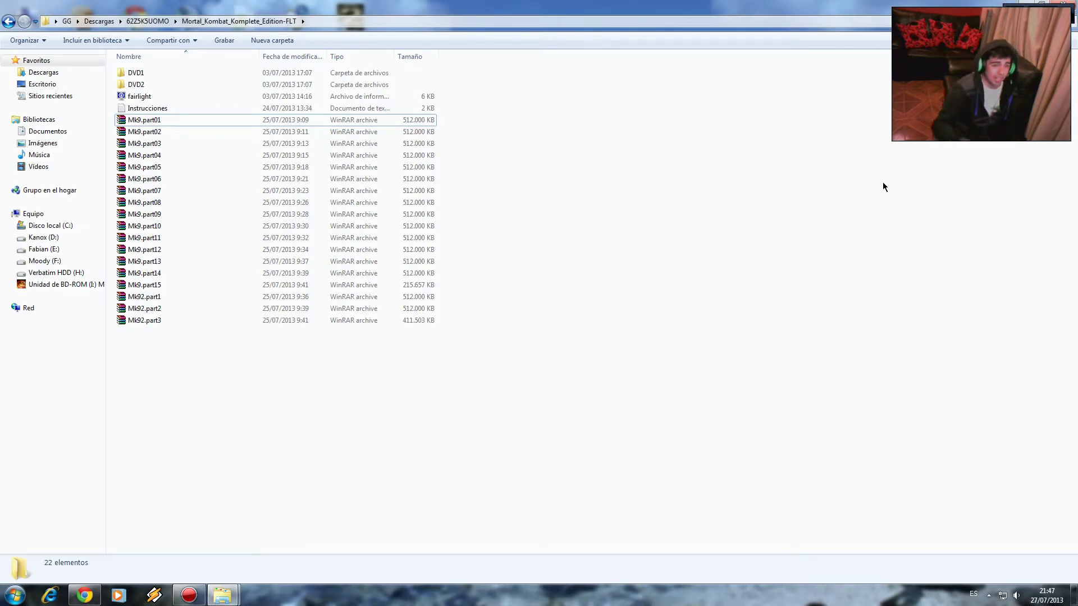
Close the Mortal_Kombat_Komplete_Edition-FLT folder and open carpeta prueba from the desktop in a maximised window.
left_click(1058, 5)
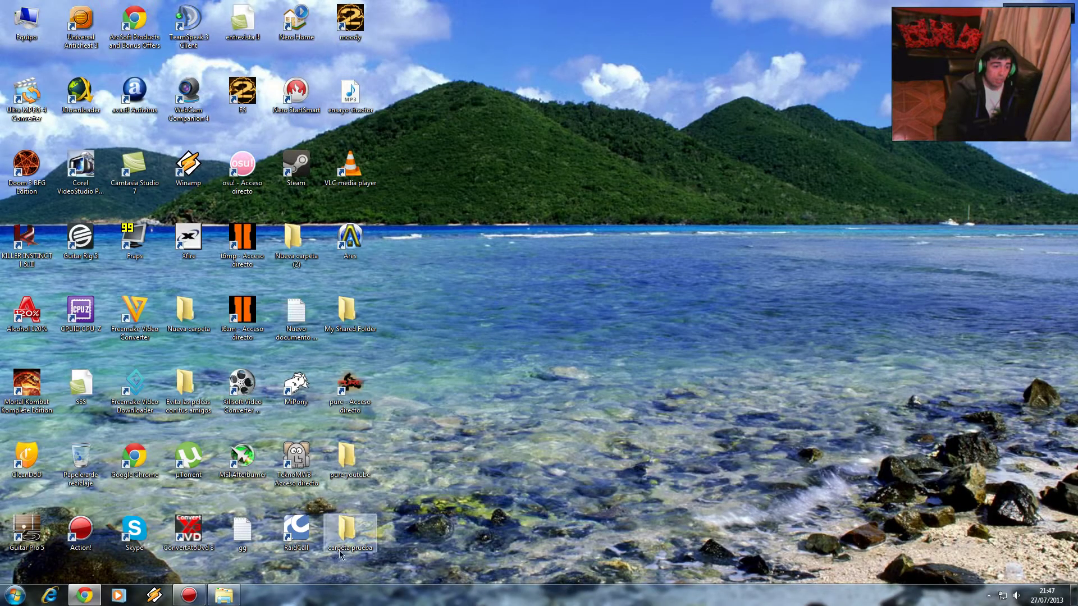
double_click(350, 530)
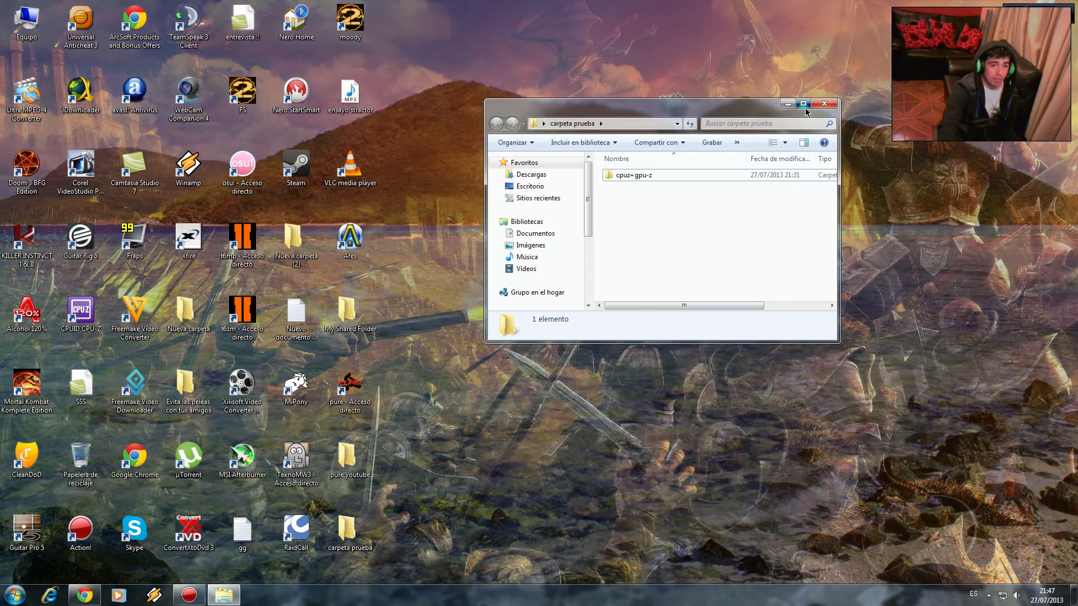
key("super+Up")
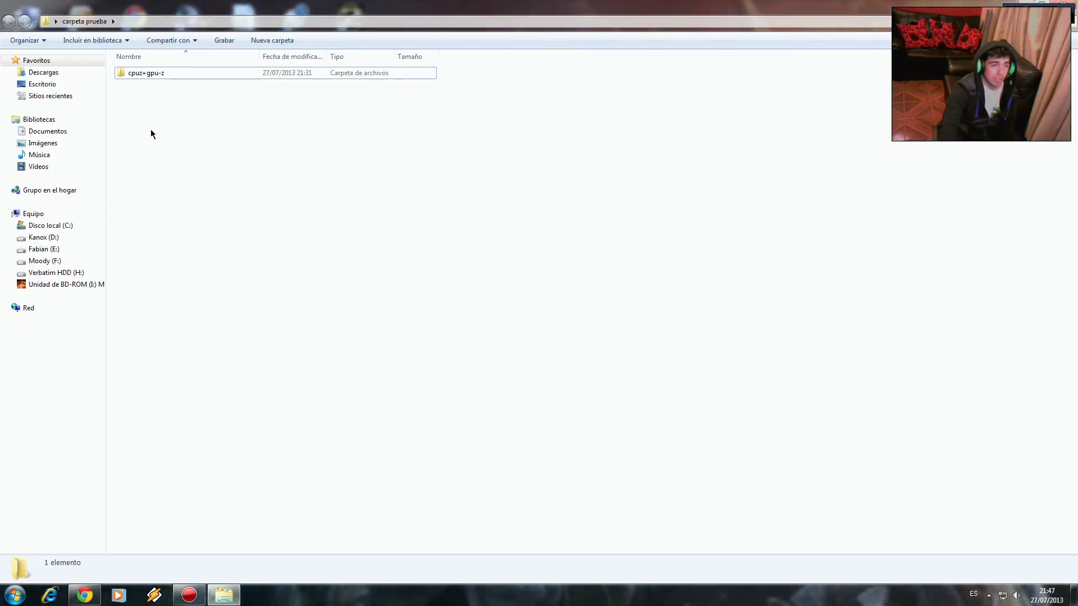
View the contents of the cpuz+gpu-z folder and check the folder's size in its properties.
left_click(151, 74)
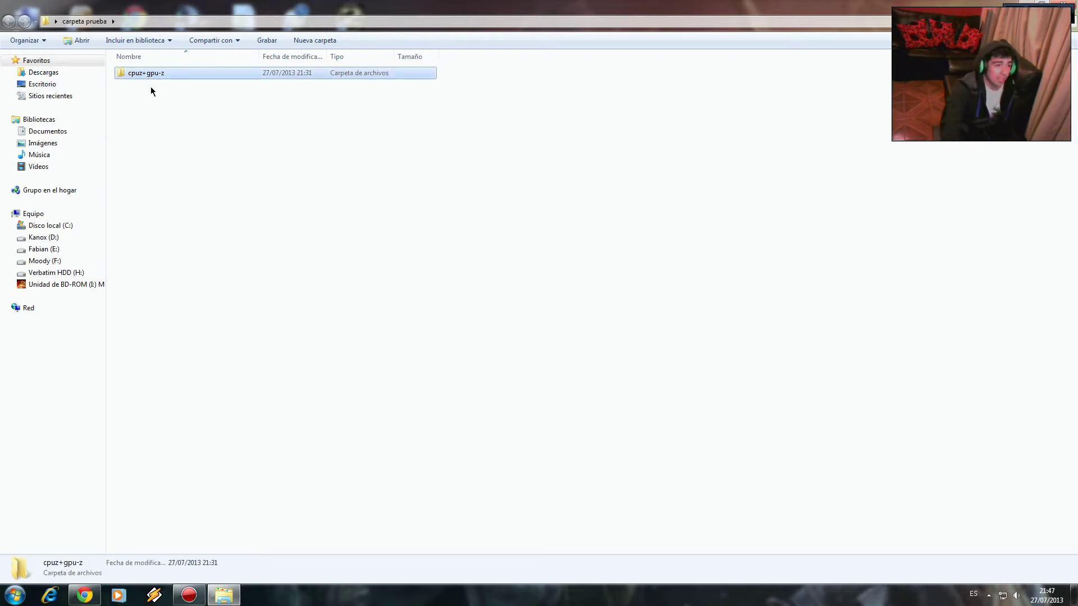
double_click(151, 74)
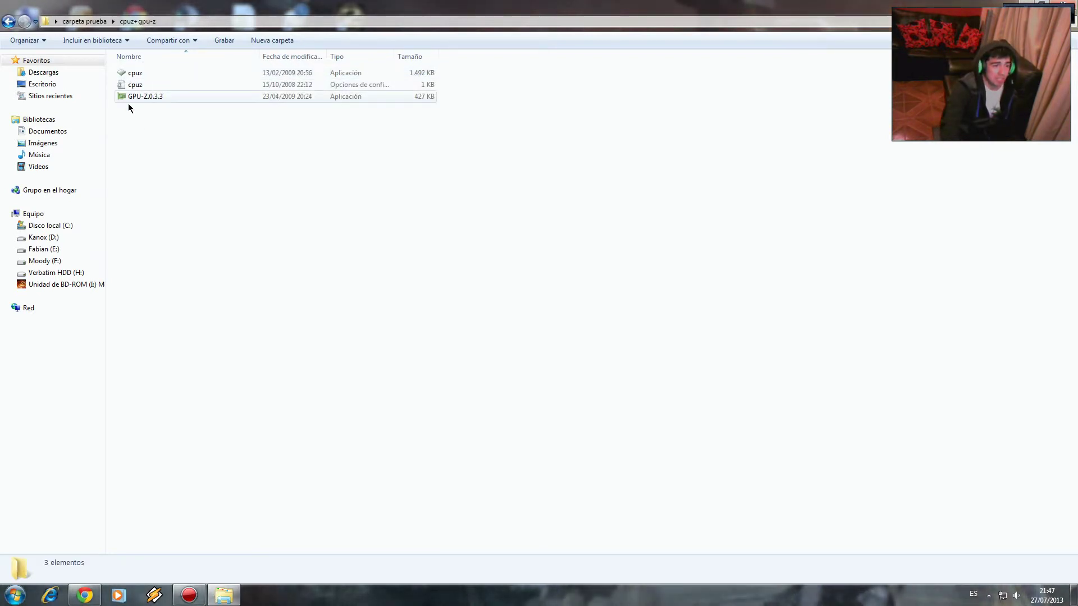
left_click(8, 22)
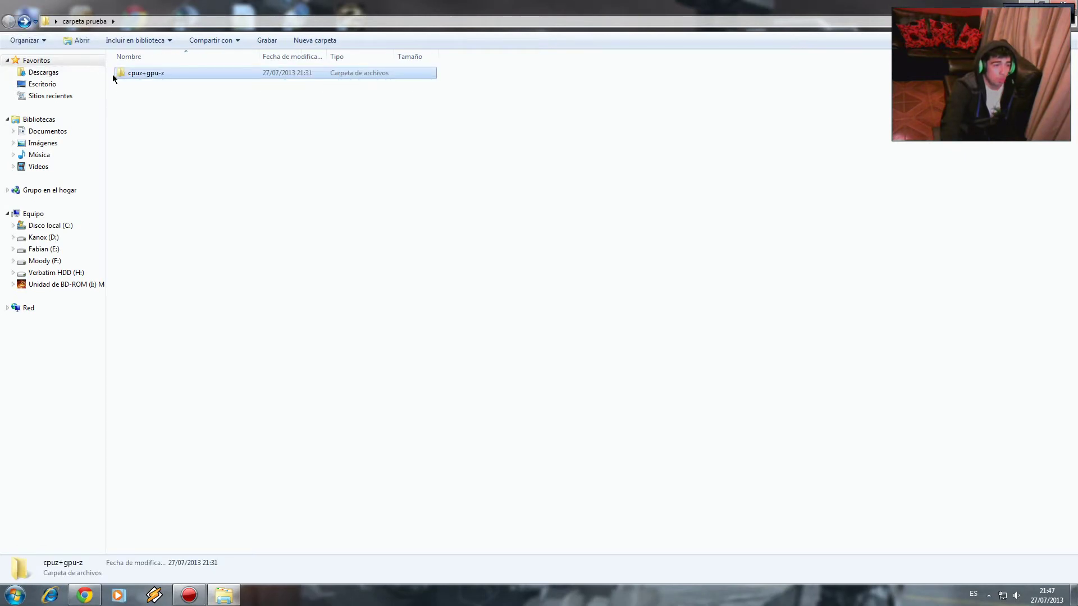
right_click(147, 77)
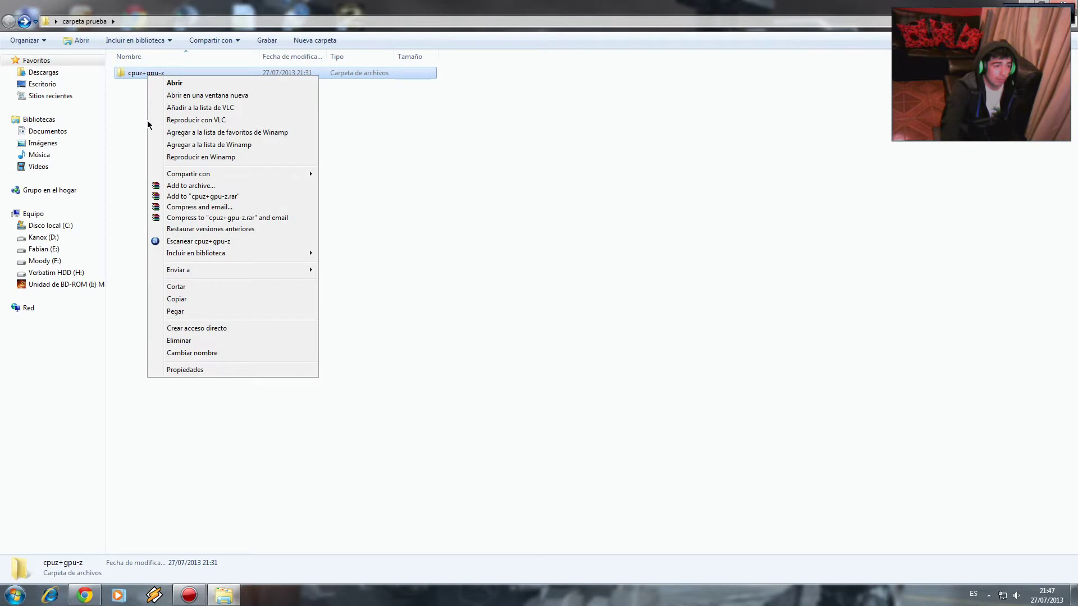
left_click(194, 367)
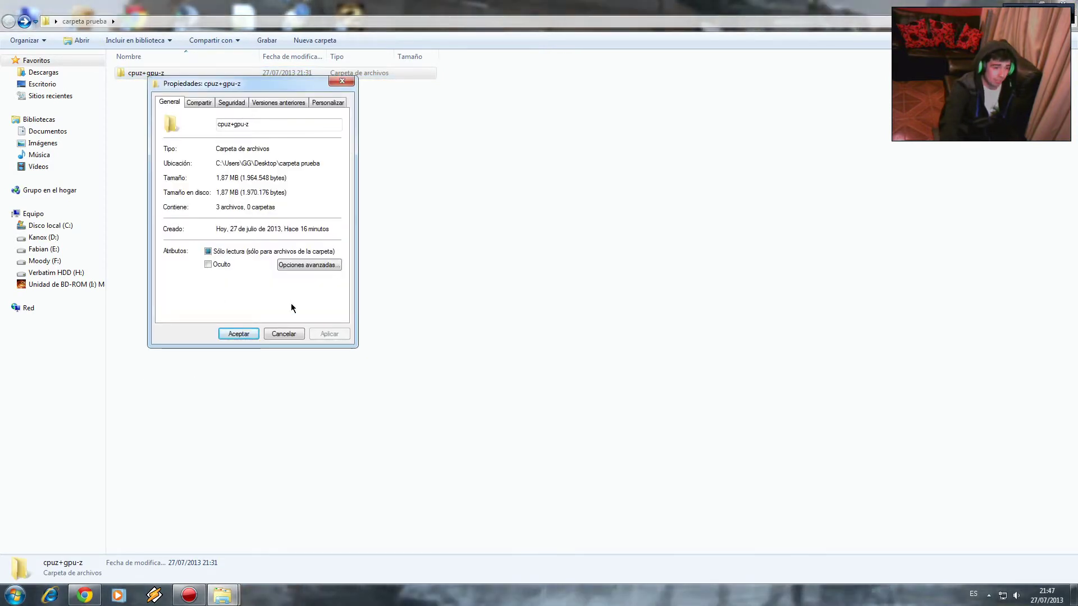
left_click(275, 333)
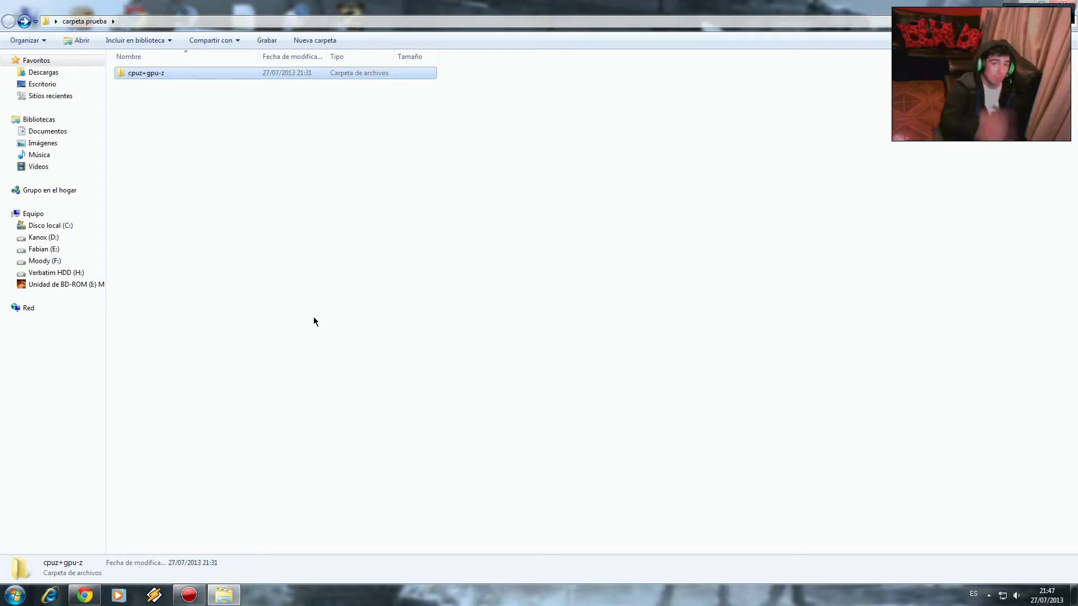
Compress the cpuz+gpu-z folder into cpuz+gpu-z.rar in the same location.
right_click(154, 73)
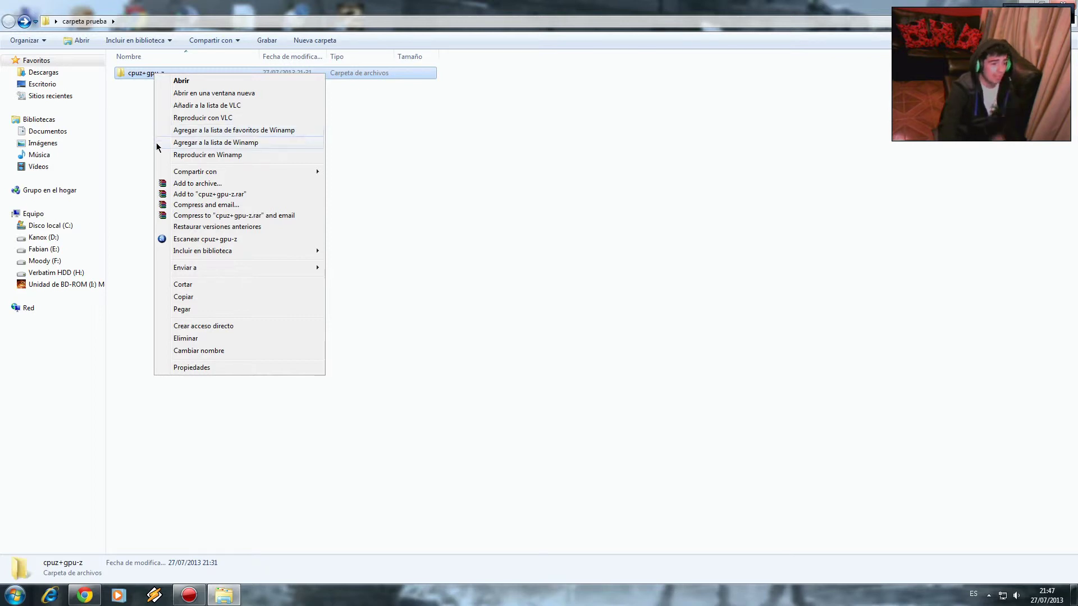
left_click(225, 196)
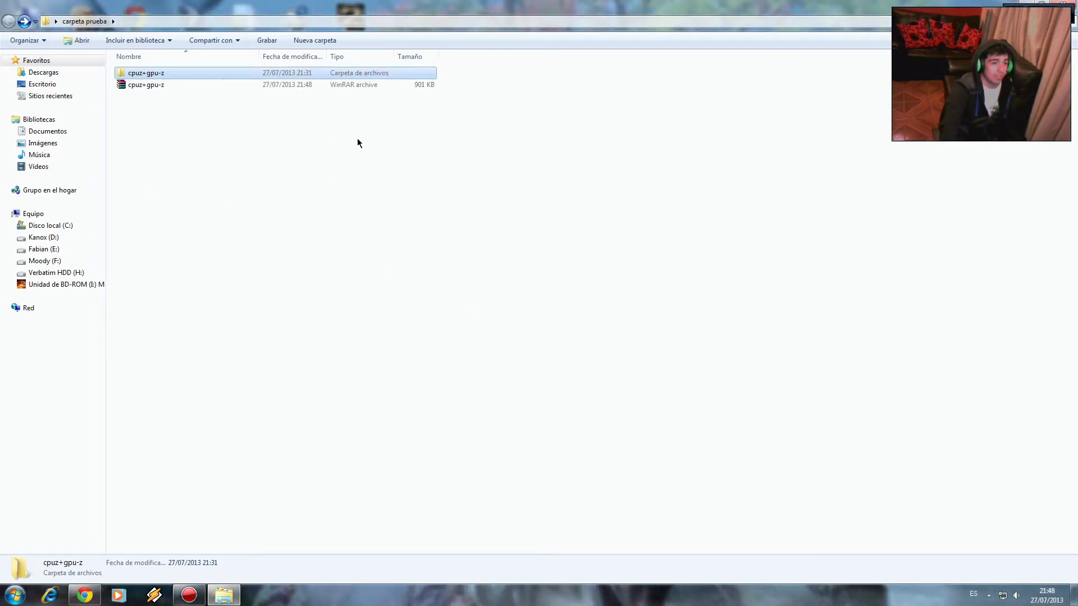
Compare the sizes of the cpuz+gpu-z folder and the cpuz+gpu-z archive with their properties side by side, and close both.
right_click(149, 75)
left_click(197, 368)
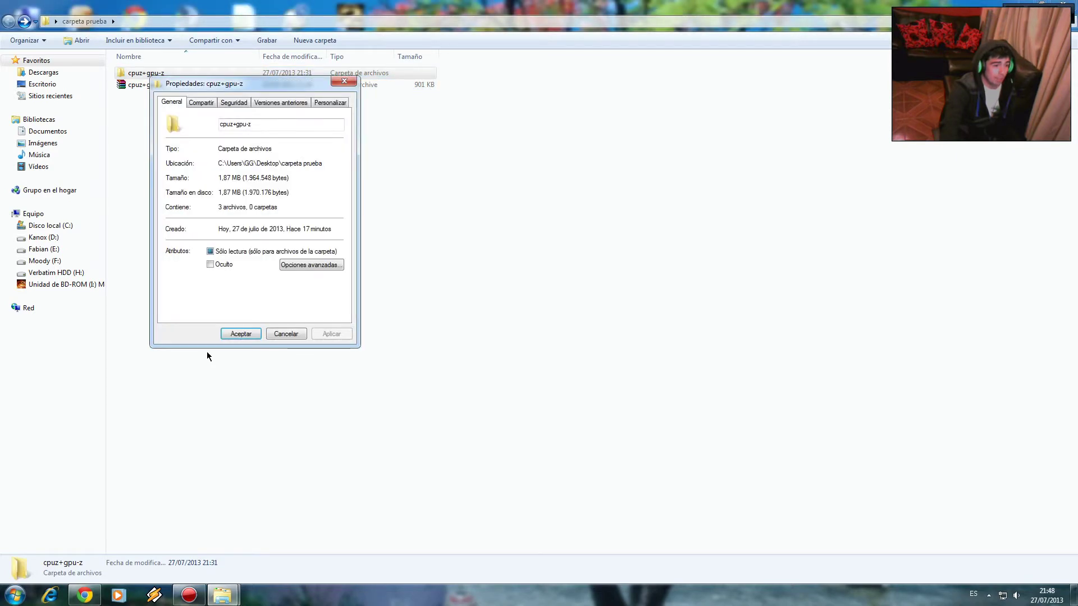
right_click(130, 87)
left_click(172, 284)
left_click_drag(228, 97, 560, 103)
mouse_move(224, 596)
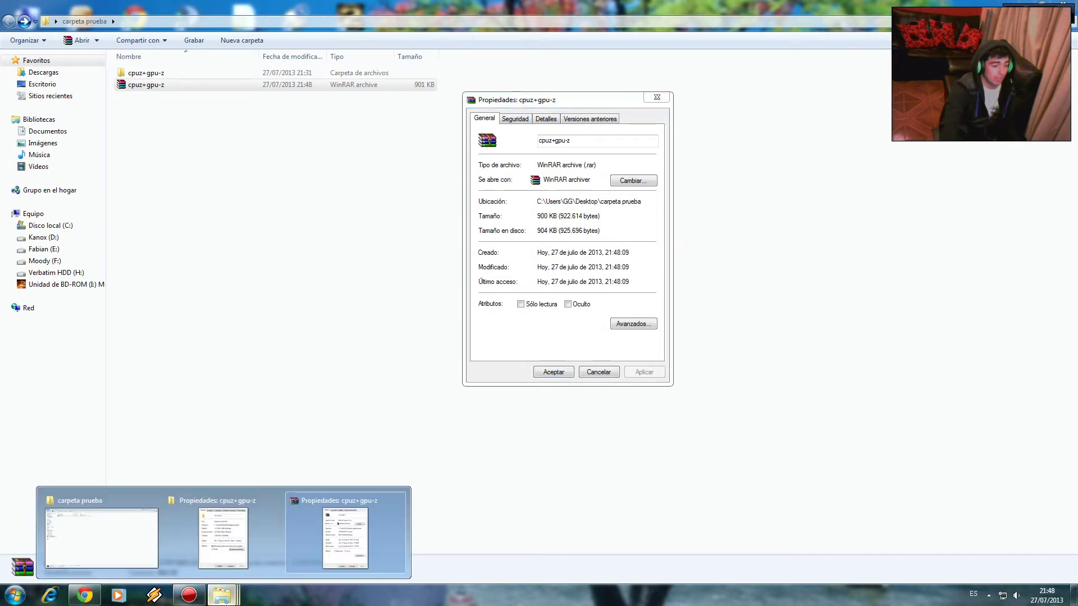
left_click(221, 531)
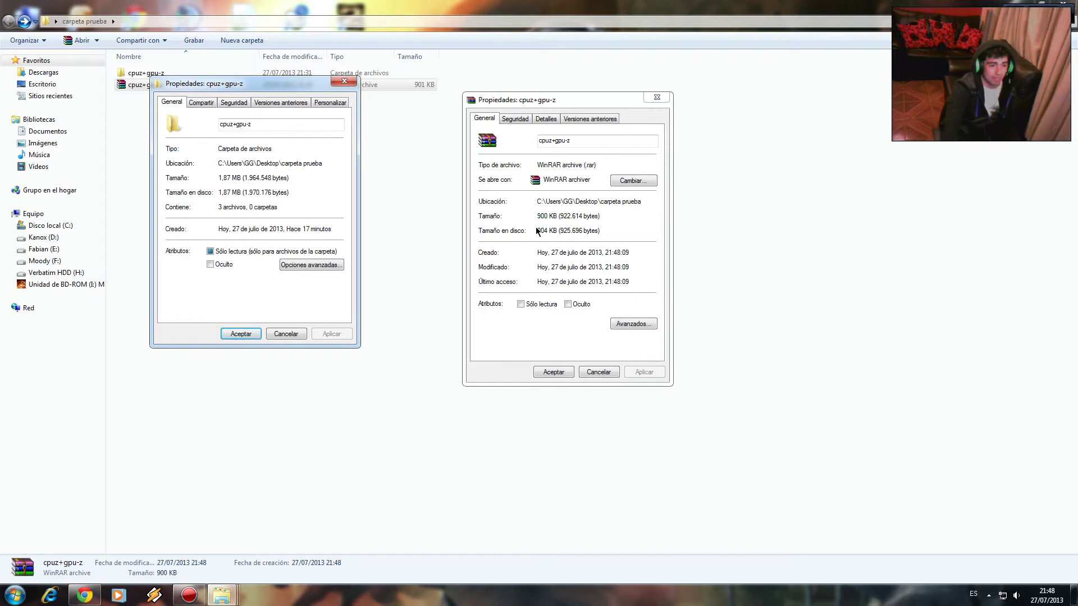
left_click(597, 371)
left_click(285, 335)
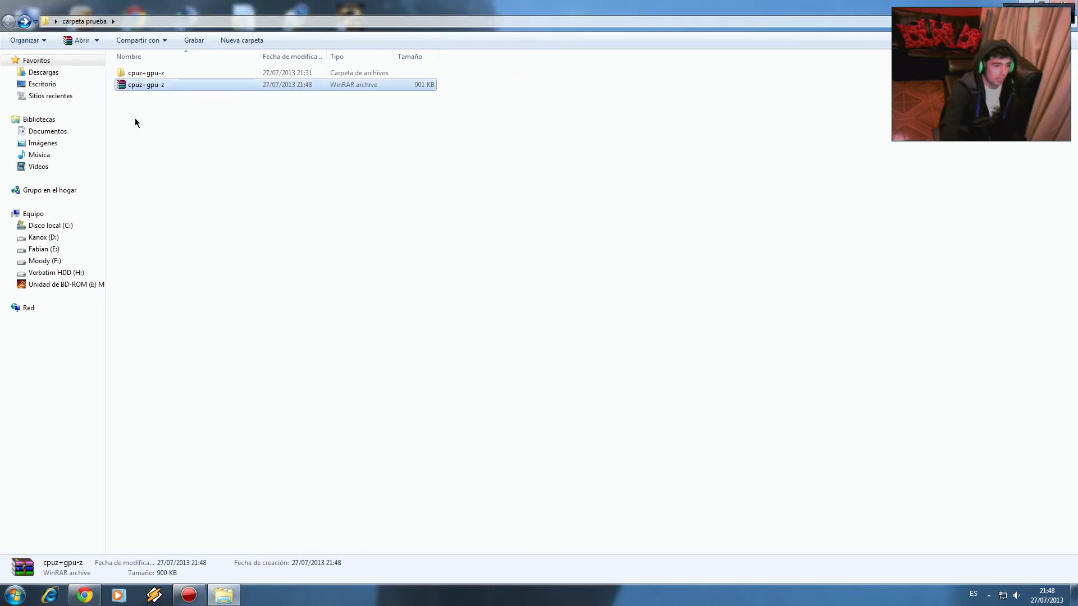
Delete the cpuz+gpu-z archive from carpeta prueba, sending it to the recycle bin.
right_click(149, 89)
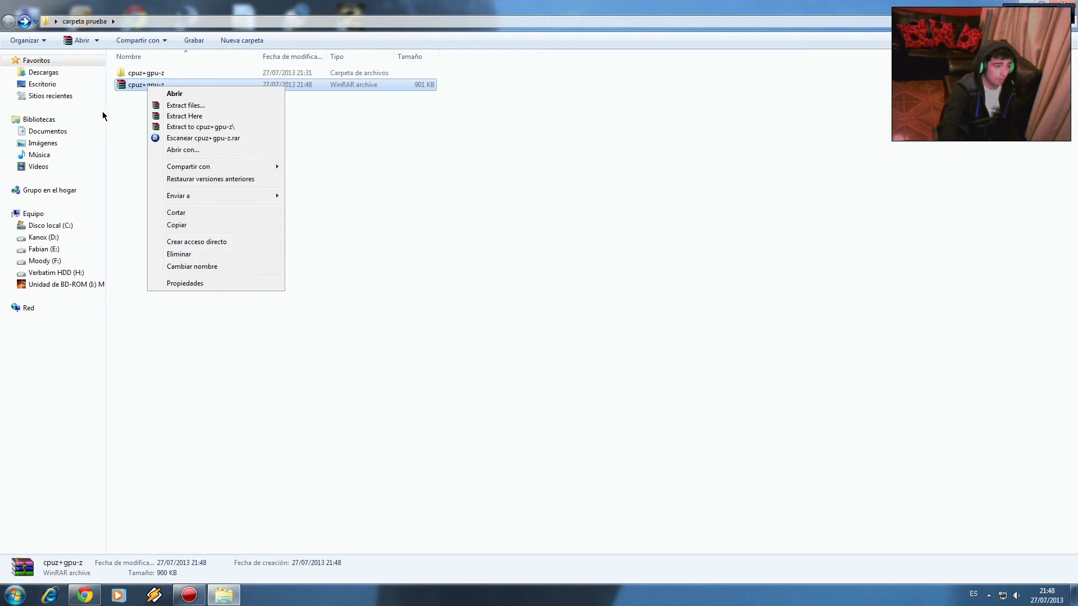
left_click(178, 254)
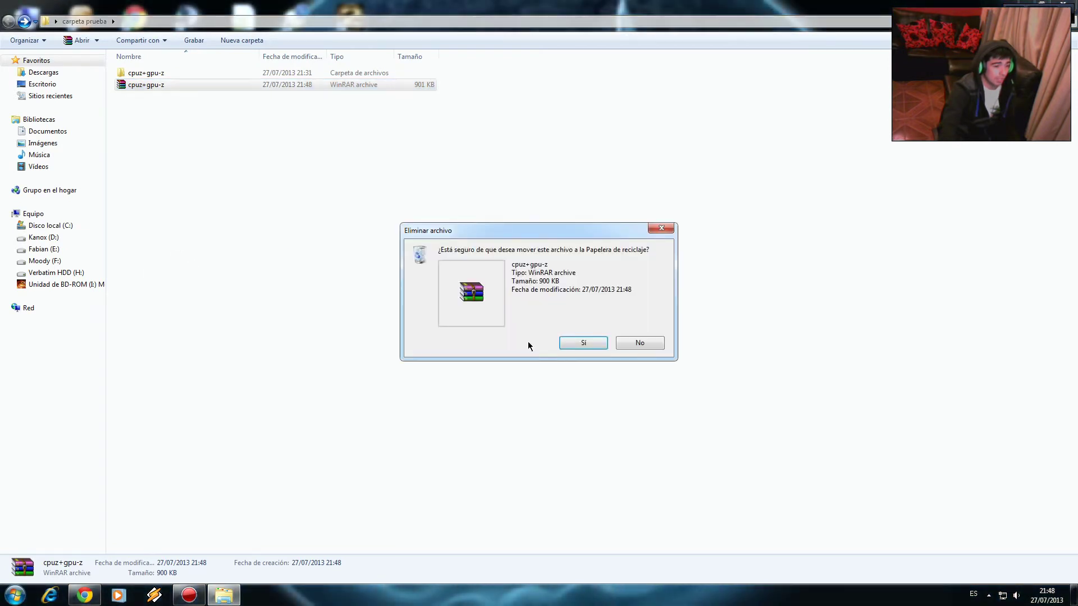
left_click(583, 343)
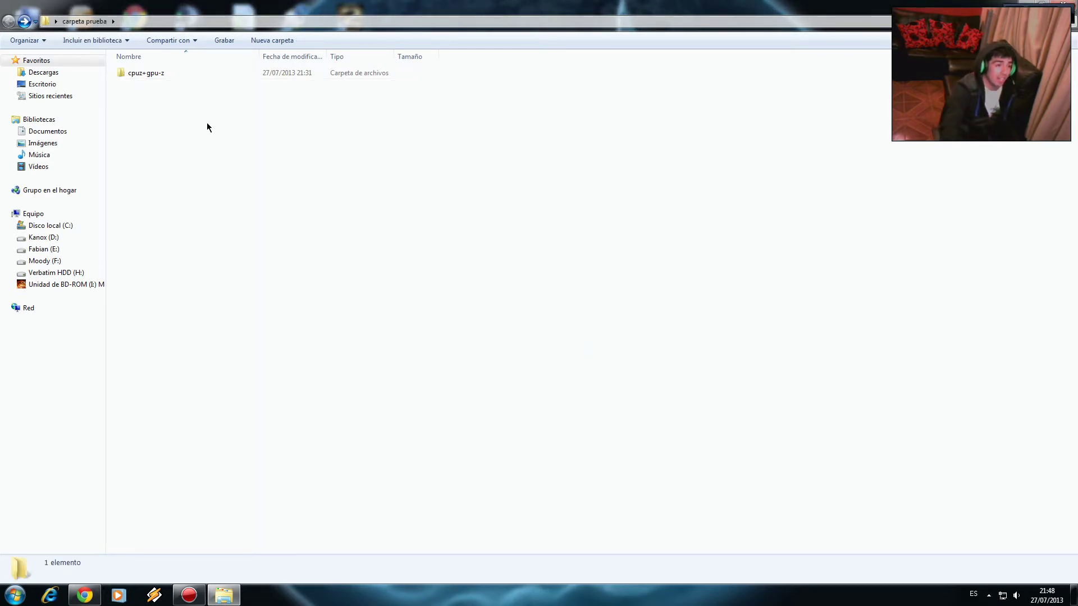
Start a custom archive of the cpuz+gpu-z folder in RAR format with the Normal compression method.
right_click(140, 77)
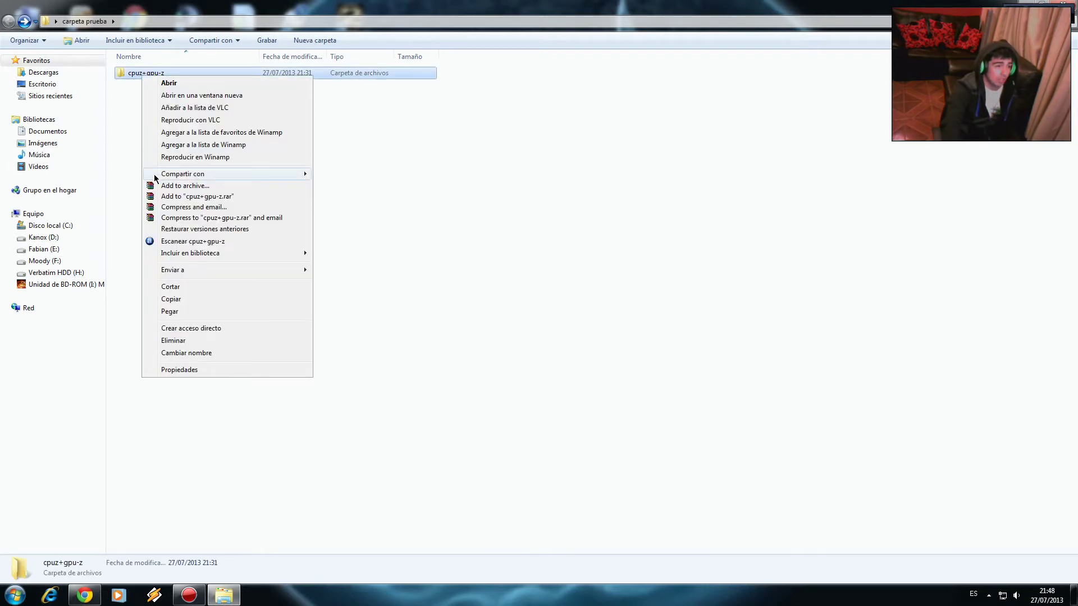
left_click(167, 186)
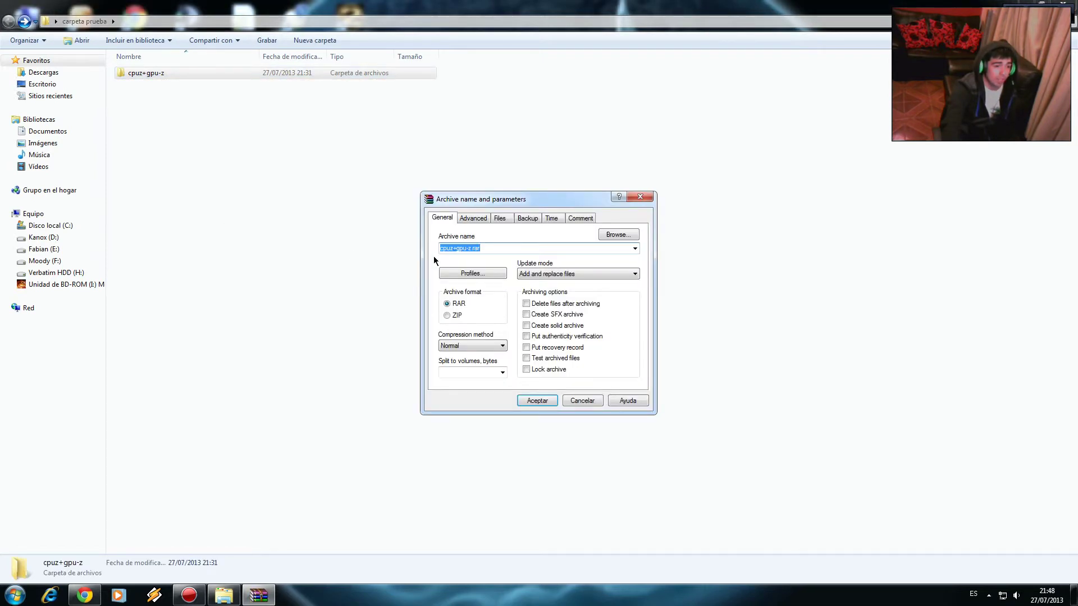
left_click_drag(530, 197, 428, 173)
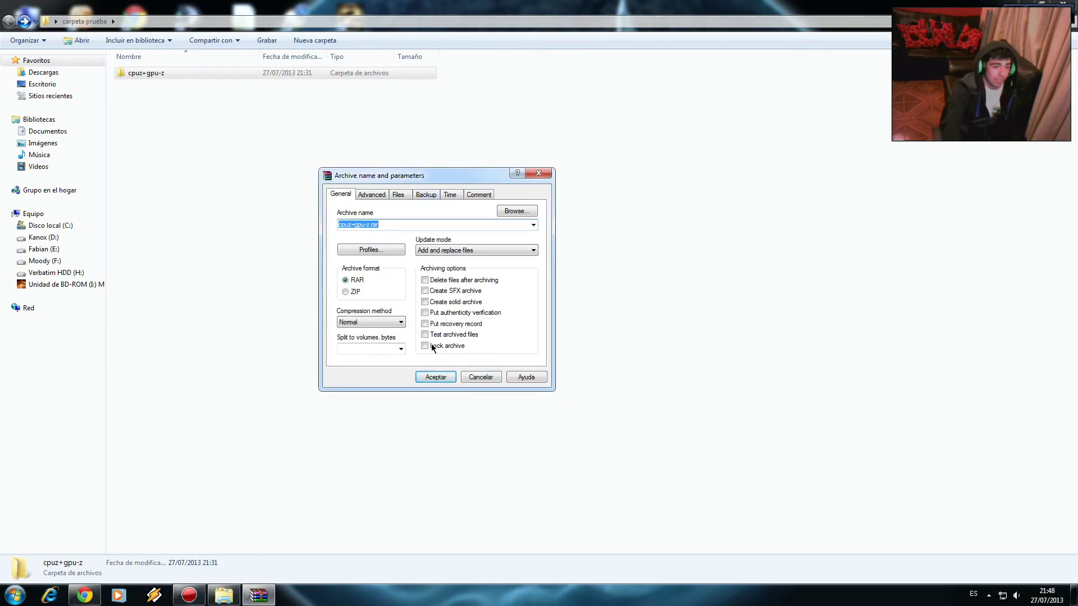
left_click(346, 279)
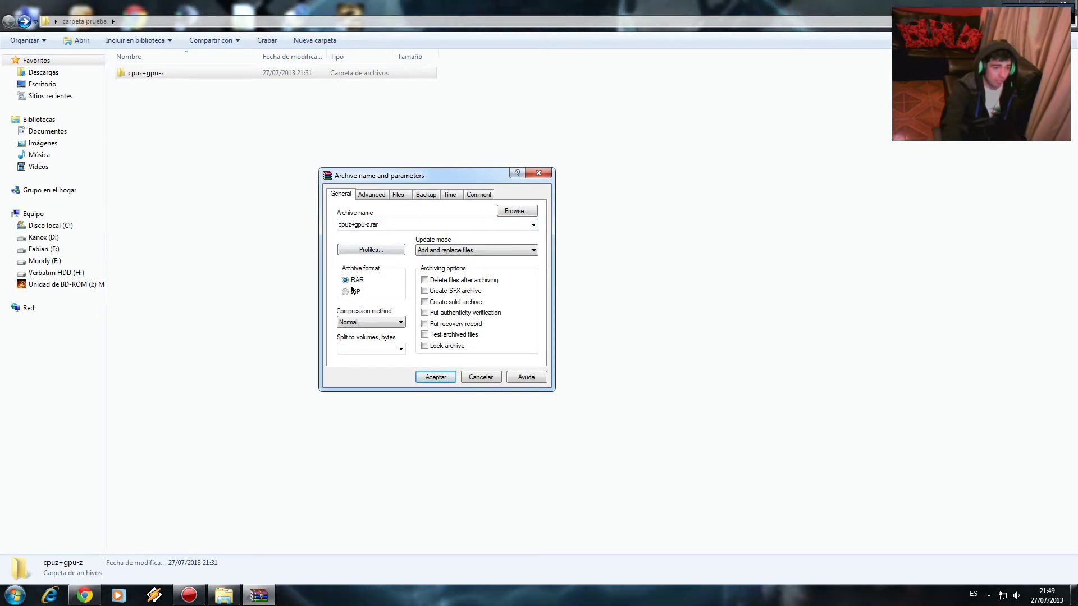
left_click(377, 322)
left_click(397, 321)
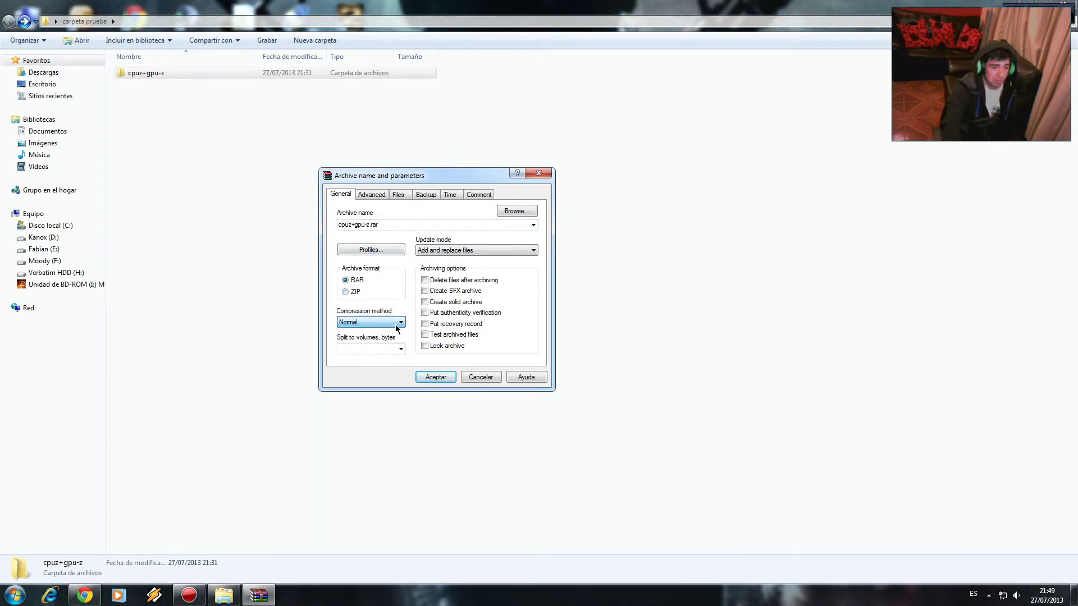
Set the archive to split into volumes of 512kb and create it.
left_click(400, 350)
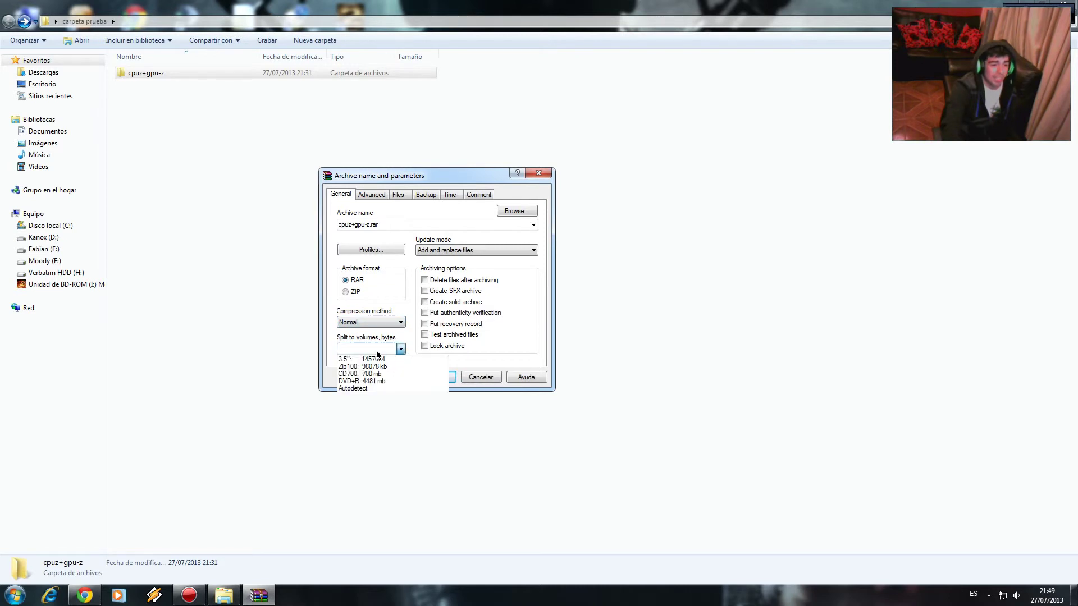
left_click(373, 348)
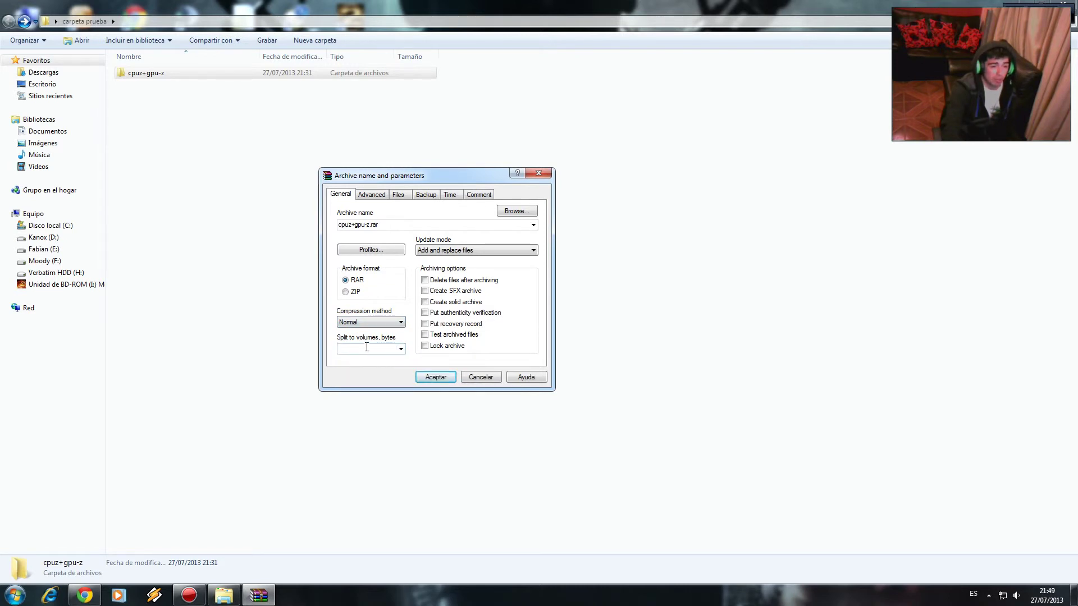
left_click(401, 349)
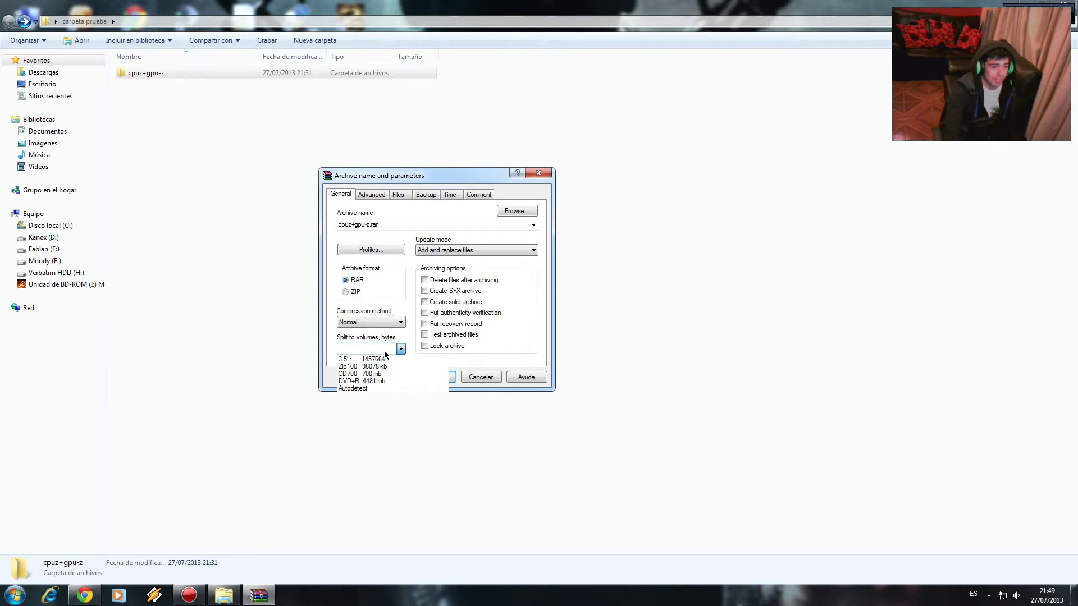
left_click(385, 351)
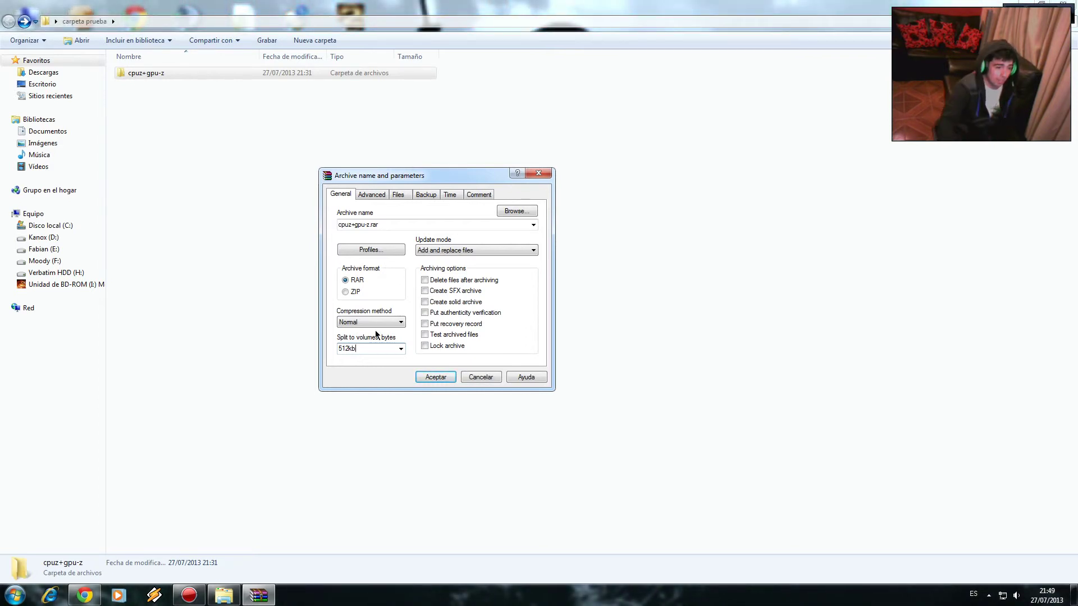
left_click(436, 376)
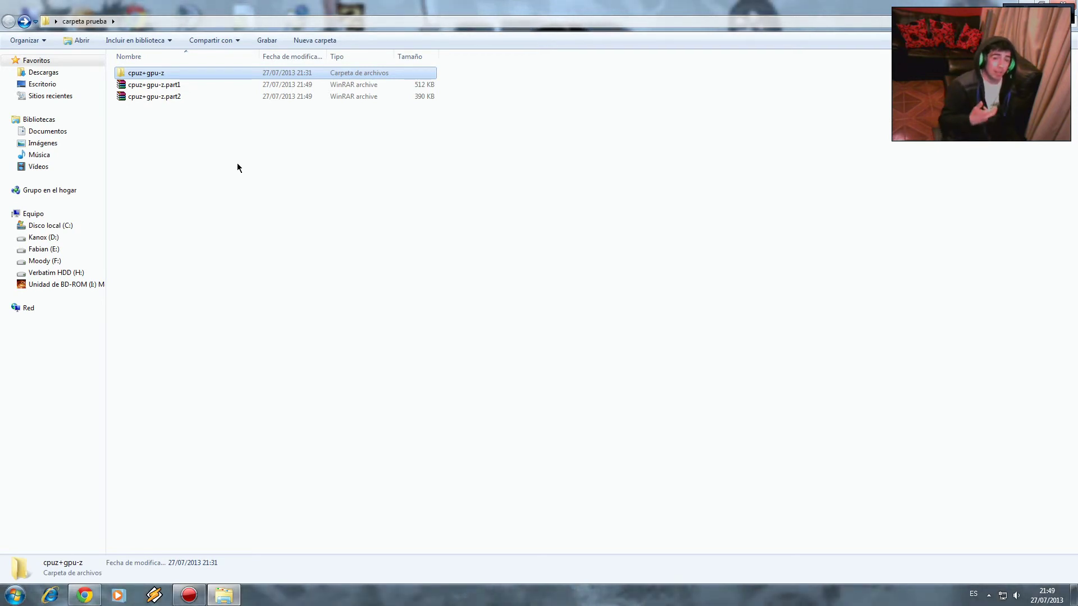
Check the original cpuz+gpu-z folder's size in its properties and close them.
right_click(160, 79)
left_click(211, 369)
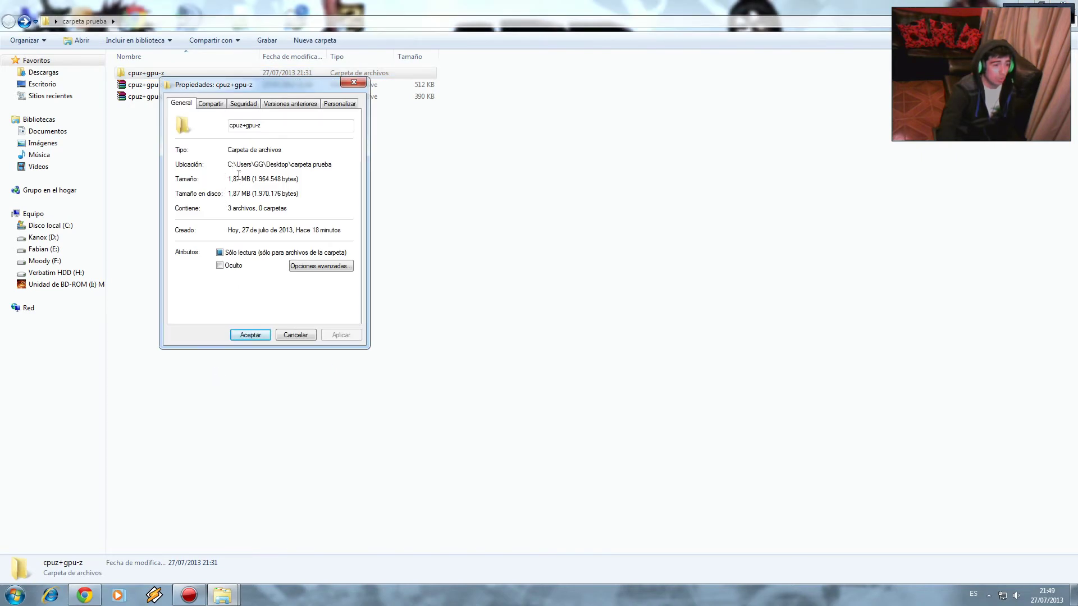
left_click(357, 83)
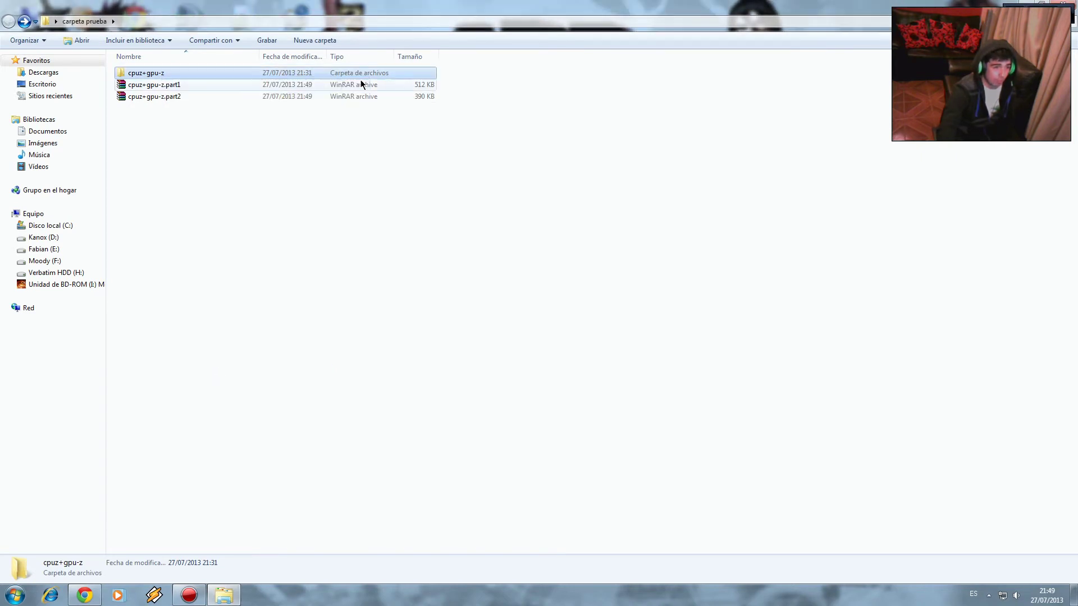
Extract cpuz+gpu-z.part1 into the current folder, replacing all existing files.
left_click(169, 89)
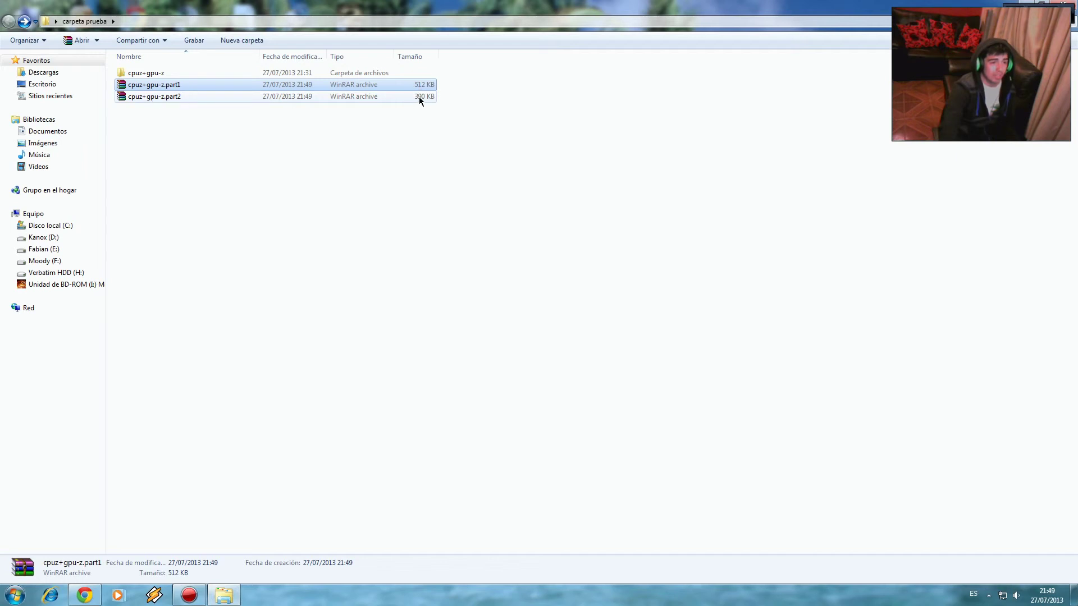
right_click(157, 87)
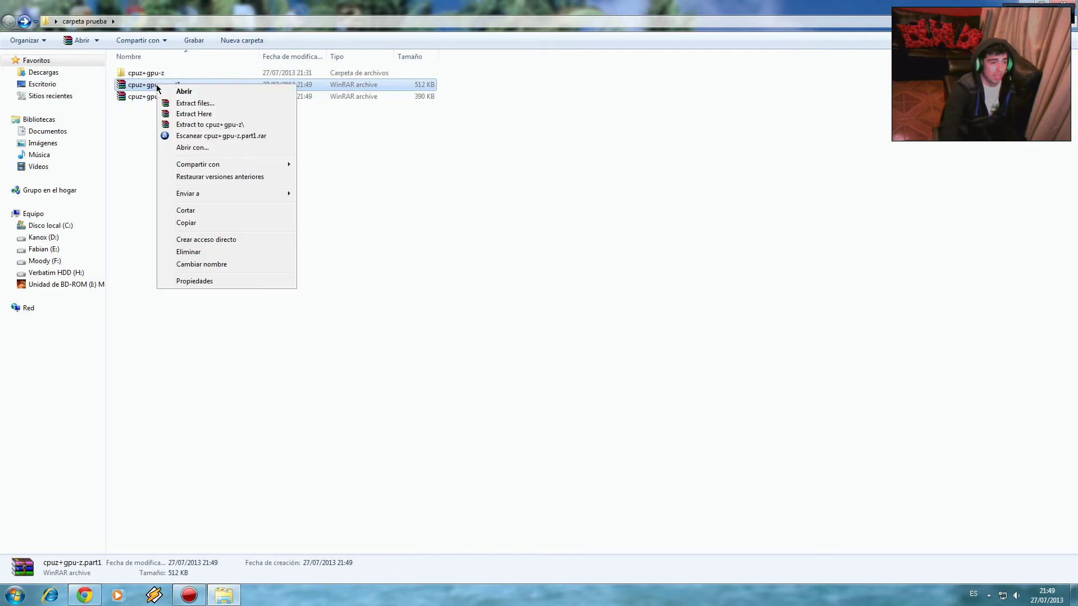
left_click(184, 116)
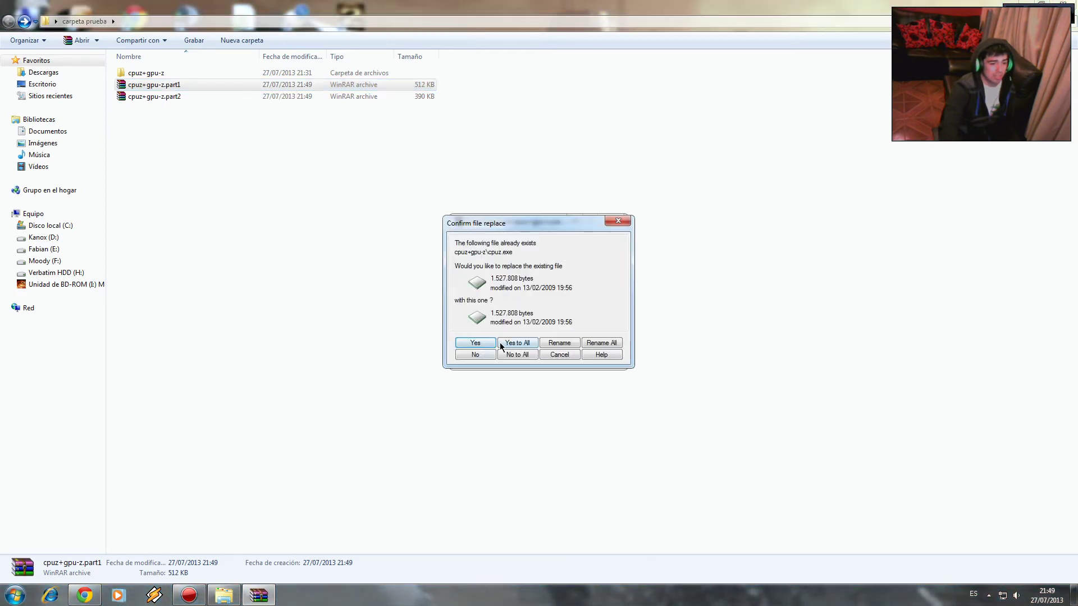
left_click(509, 344)
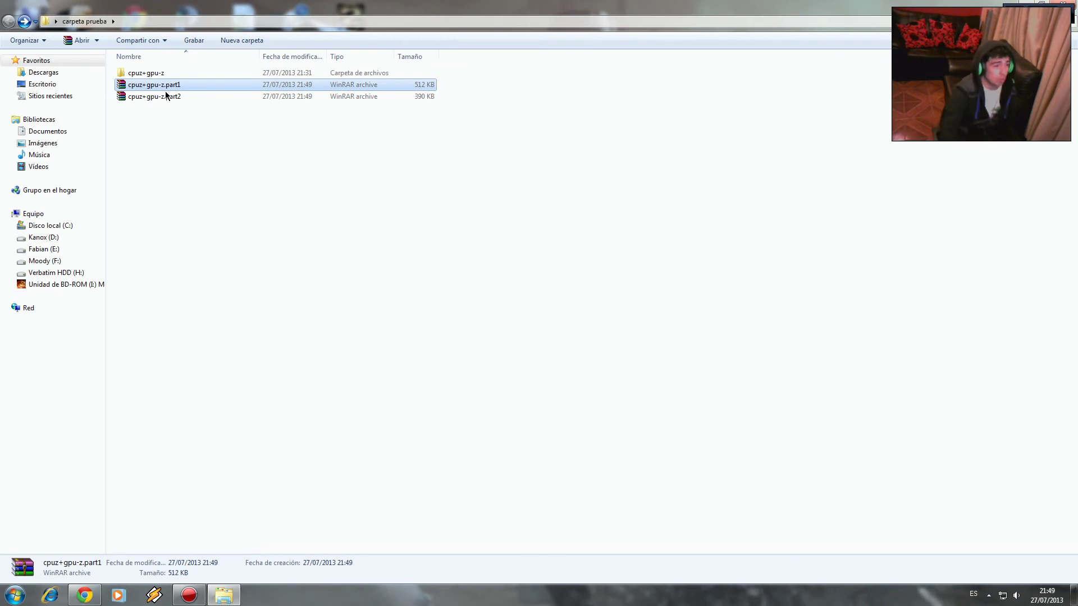
View the contents of the extracted cpuz+gpu-z folder, and close the carpeta prueba window.
double_click(136, 73)
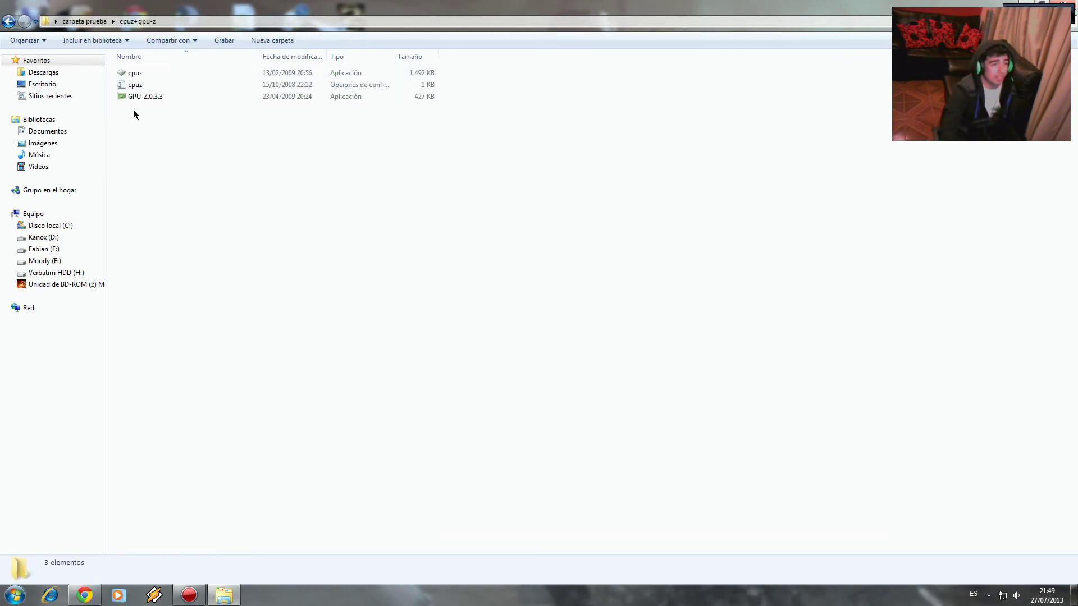
key("BackSpace")
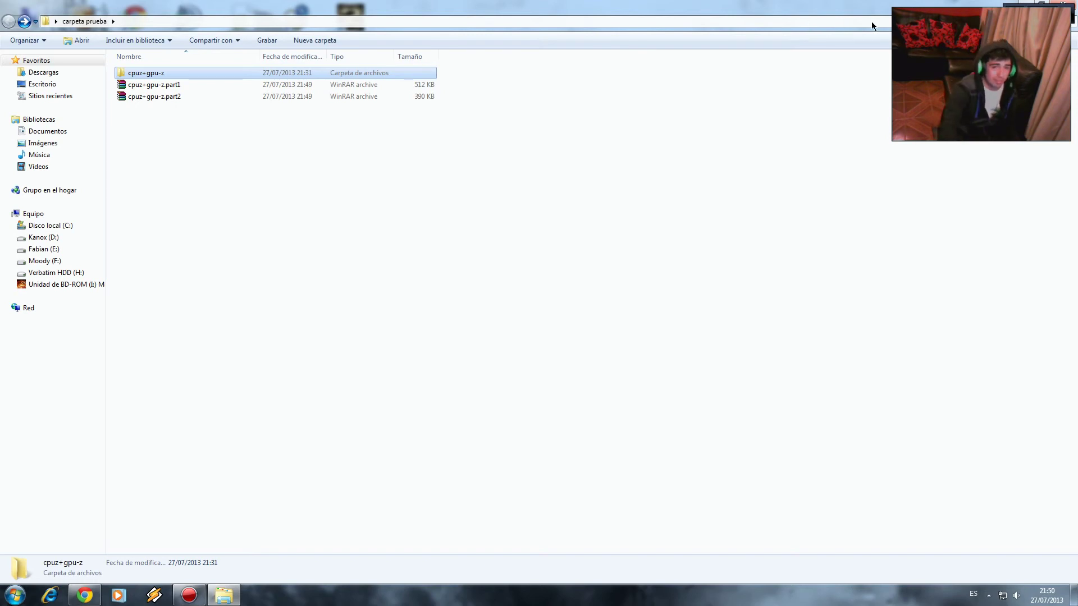
left_click(1063, 4)
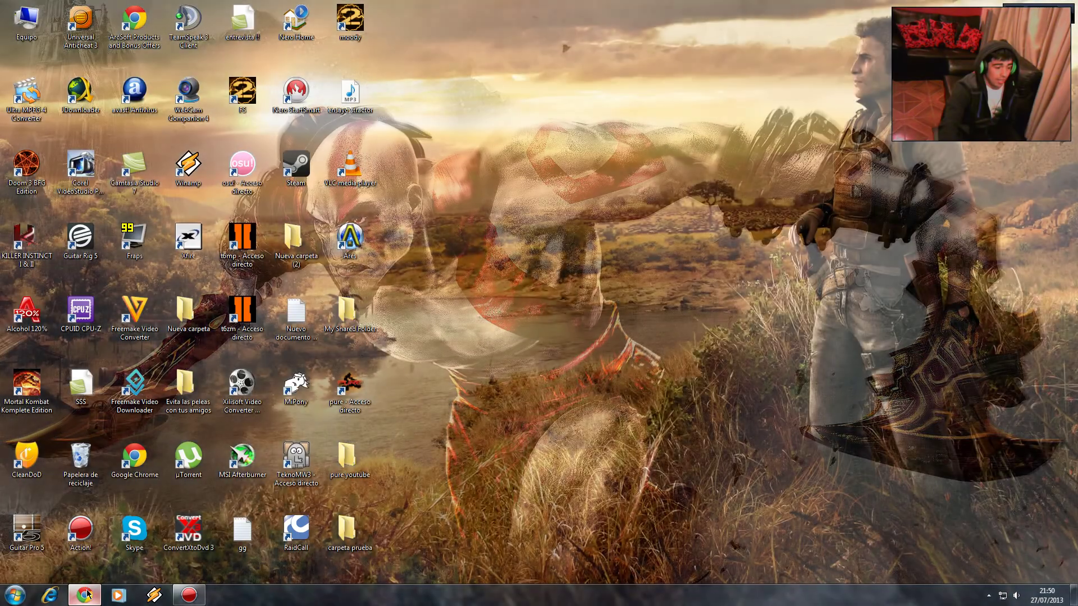
Switch to Chrome to view the MEGA file manager page, and return to the desktop.
left_click(85, 594)
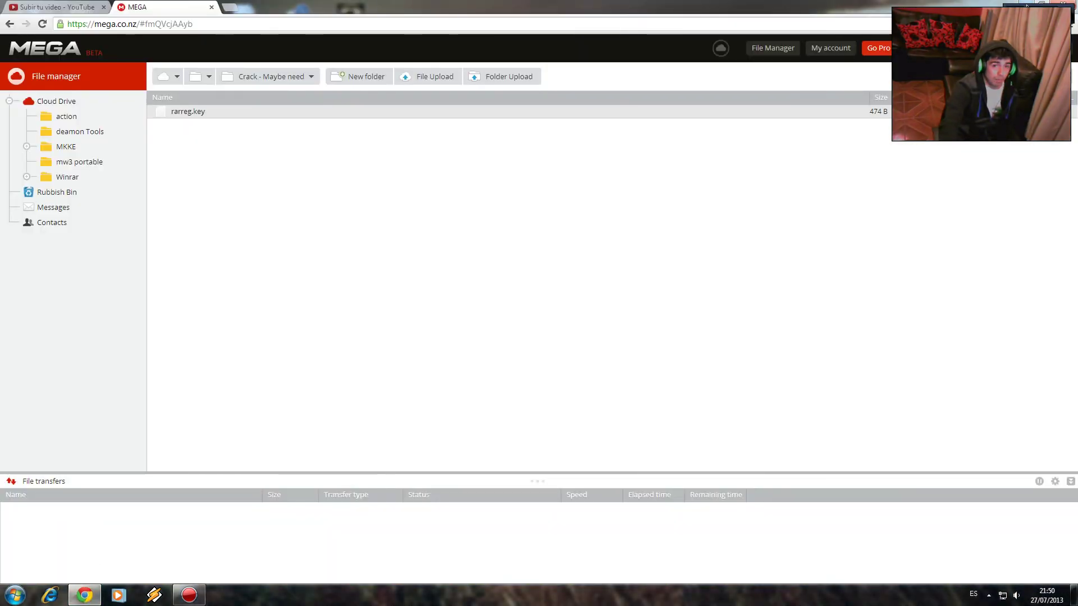
key("super+d")
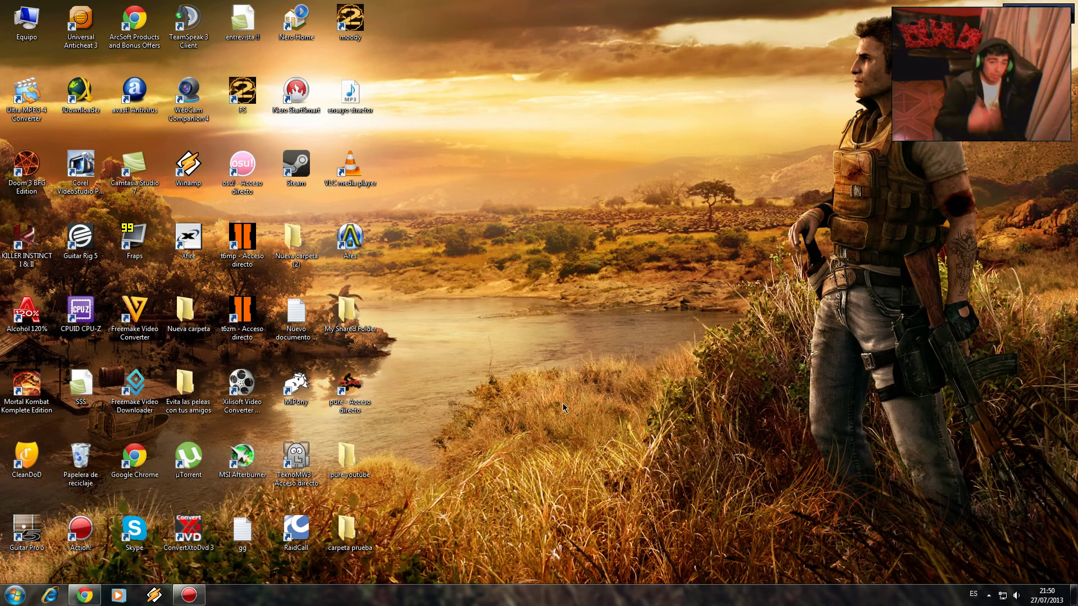